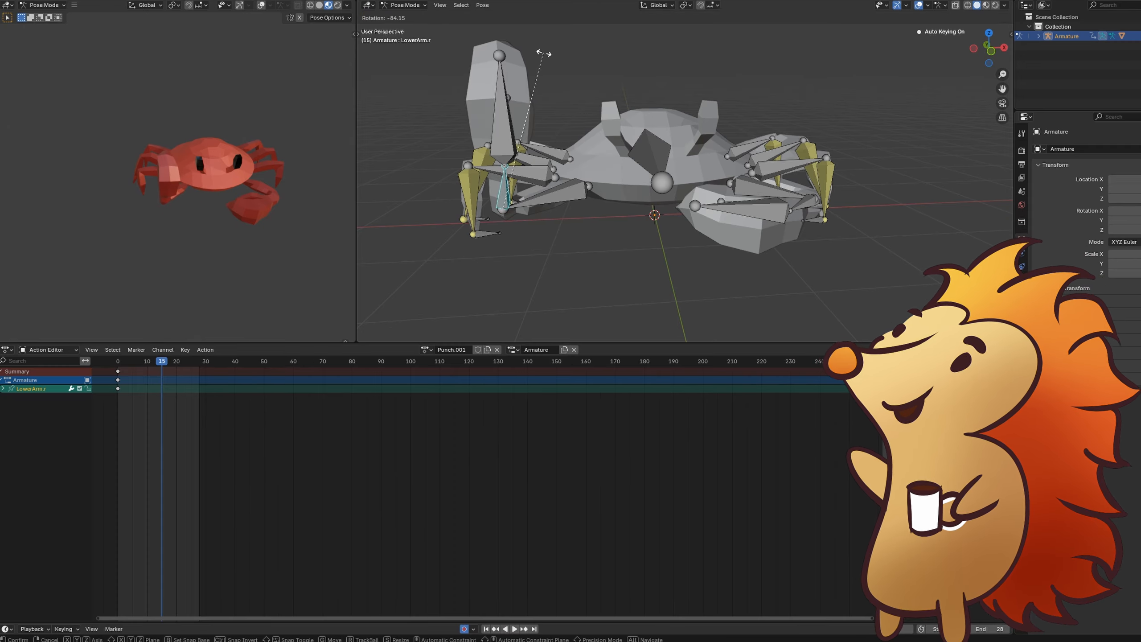
Play back the character animation and view the walking bird from another angle
{"action": "key", "text": "space"}
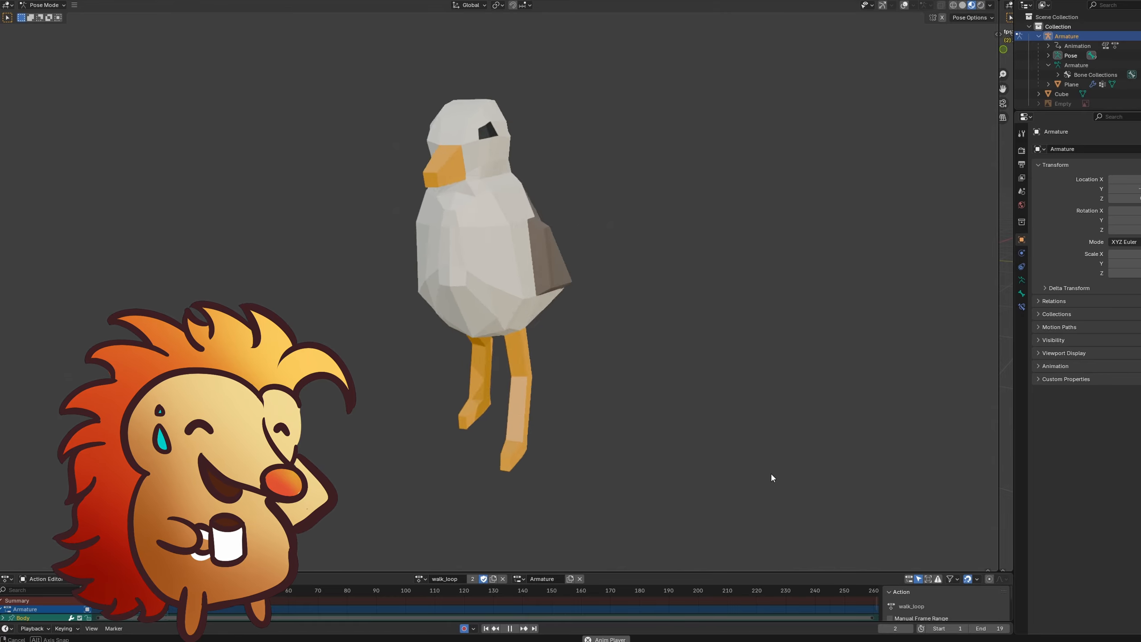
{"action": "mouse_move", "coordinate": [702, 474]}
{"action": "middle_mouse_down"}
{"action": "mouse_move", "coordinate": [725, 502]}
{"action": "mouse_move", "coordinate": [830, 502]}
{"action": "mouse_move", "coordinate": [600, 506]}
{"action": "mouse_move", "coordinate": [698, 506]}
{"action": "mouse_move", "coordinate": [702, 519]}
{"action": "middle_mouse_up"}
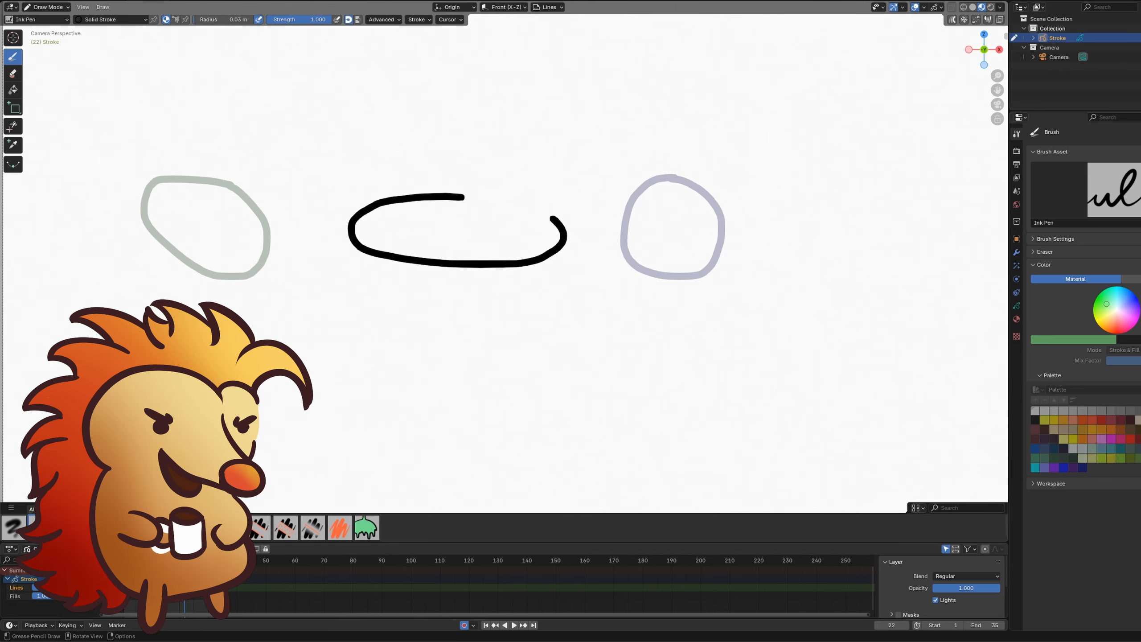
Draw the flattened in-between circle at frame 22 and the following in-between drawing at frame 30
{"action": "left_click_drag", "start_coordinate": [451, 198], "coordinate": [561, 227]}
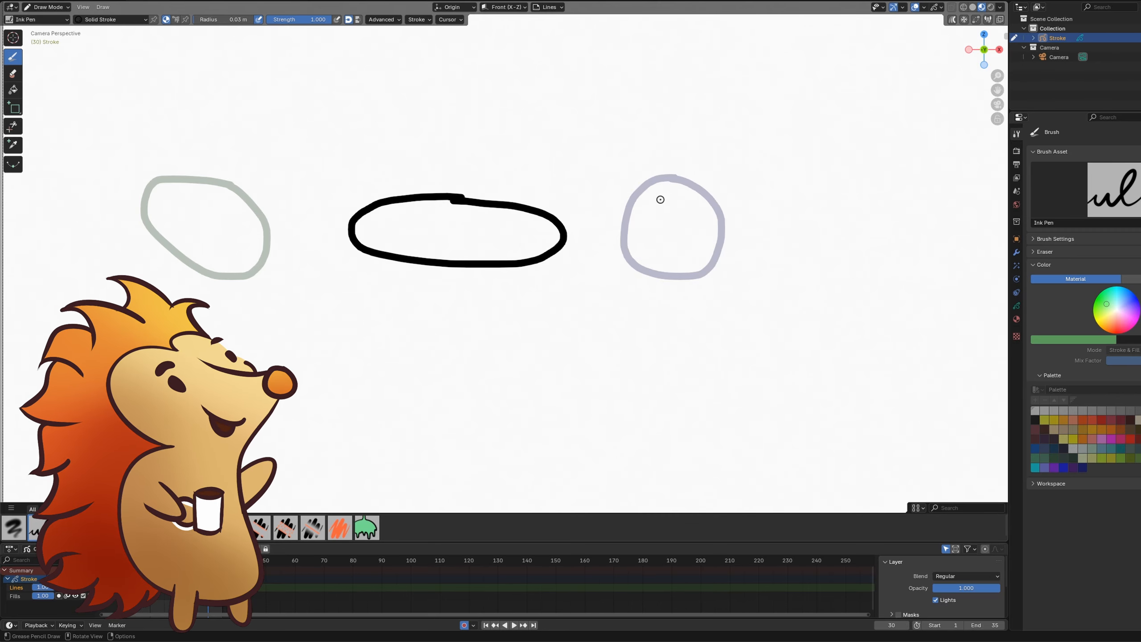
{"action": "mouse_move", "coordinate": [740, 173]}
{"action": "left_mouse_down"}
{"action": "mouse_move", "coordinate": [628, 240]}
{"action": "mouse_move", "coordinate": [749, 188]}
{"action": "left_mouse_up"}
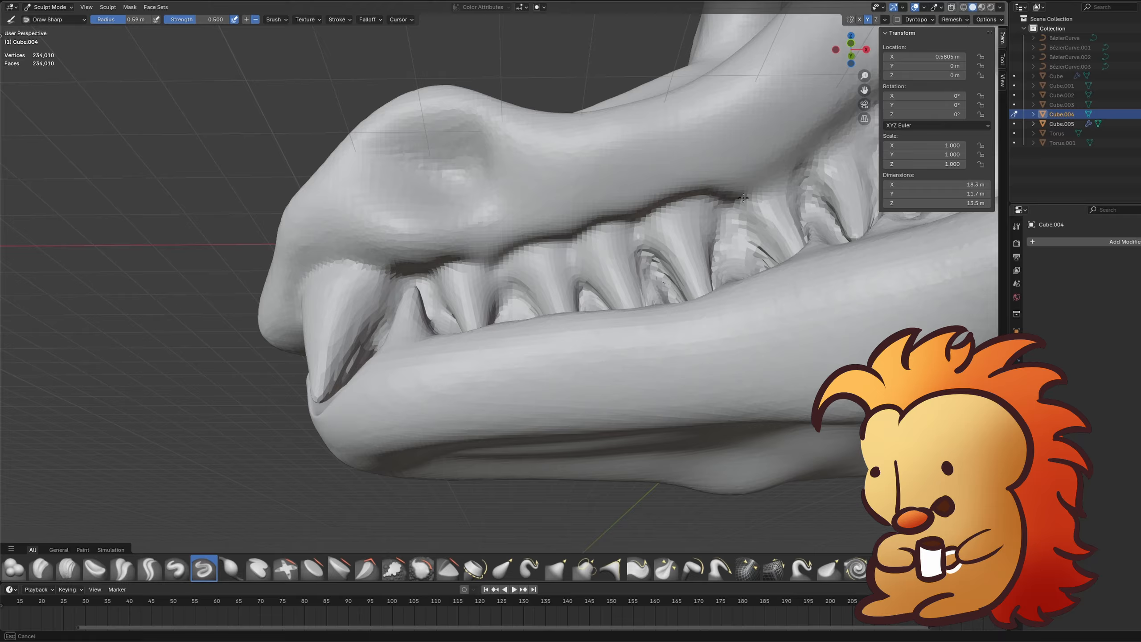
{"action": "mouse_move", "coordinate": [743, 198]}
{"action": "middle_mouse_down"}
{"action": "mouse_move", "coordinate": [611, 255]}
{"action": "mouse_move", "coordinate": [729, 272]}
{"action": "middle_mouse_up"}
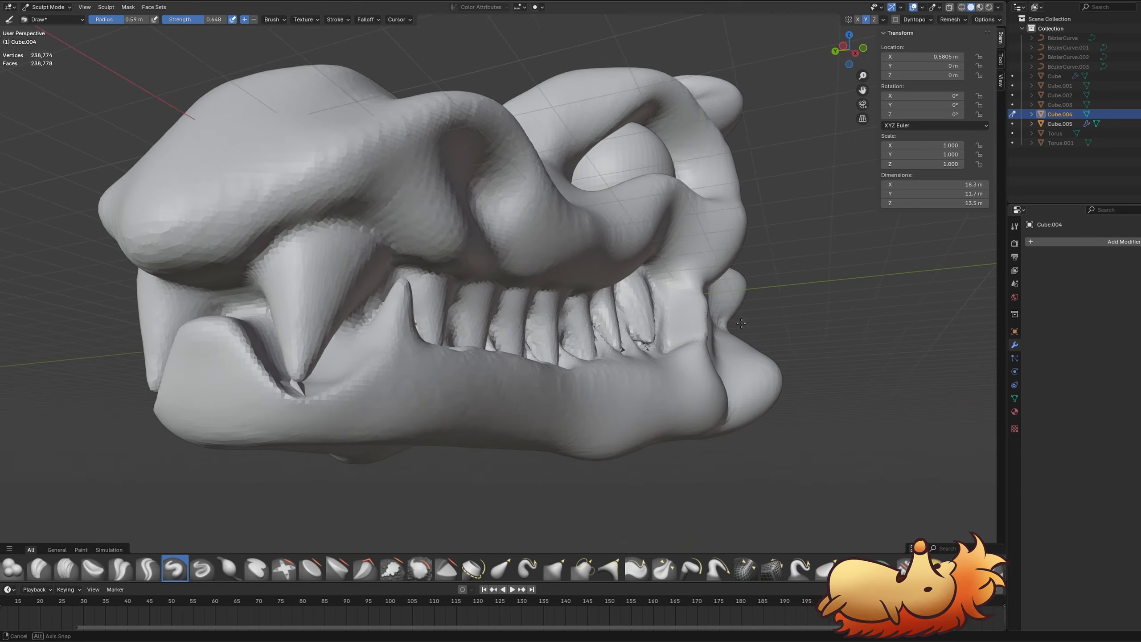
{"action": "middle_click_drag", "start_coordinate": [629, 341], "coordinate": [681, 358]}
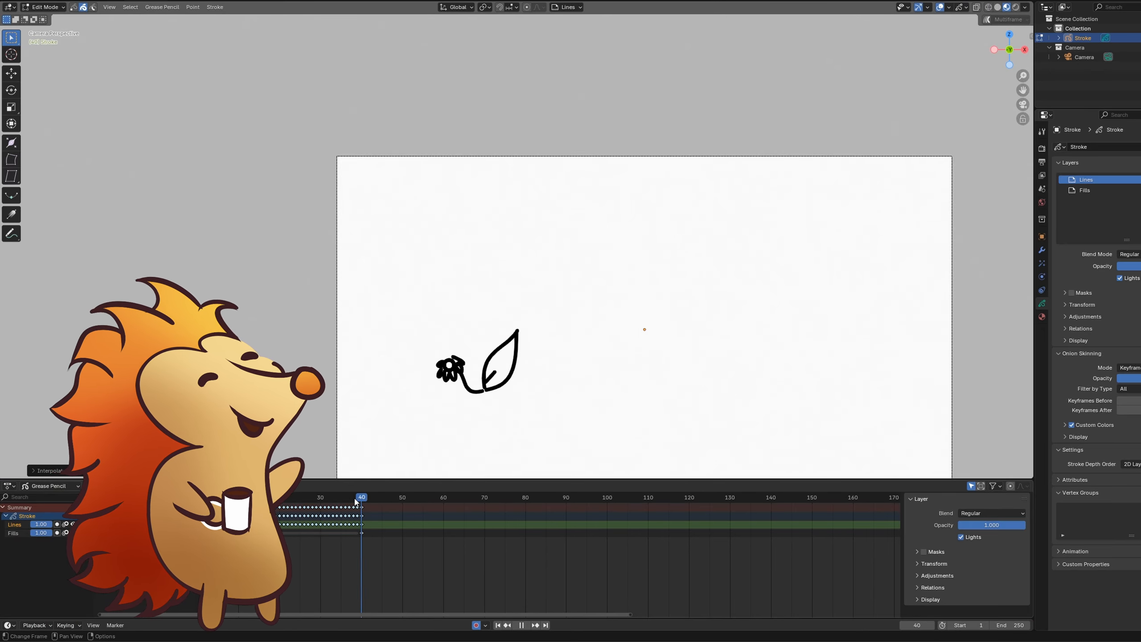
{"action": "mouse_move", "coordinate": [355, 498]}
{"action": "left_mouse_down"}
{"action": "mouse_move", "coordinate": [205, 499]}
{"action": "mouse_move", "coordinate": [341, 500]}
{"action": "left_mouse_up"}
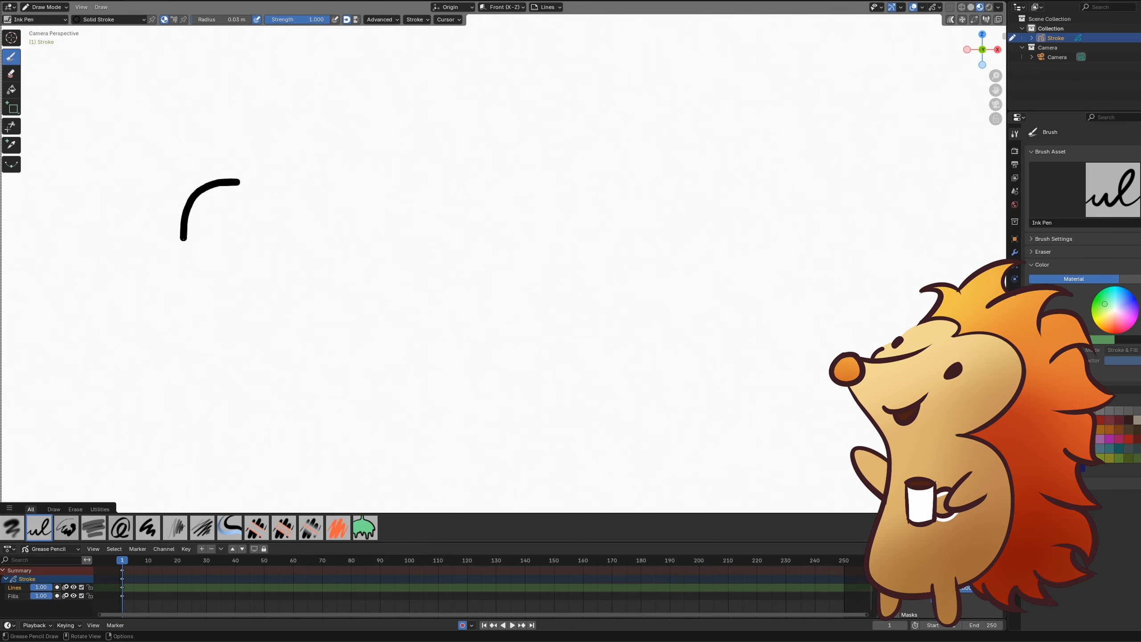
Draw the ending circle across the canvas from the first one and play back the resulting animation
{"action": "mouse_move", "coordinate": [674, 176]}
{"action": "left_mouse_down"}
{"action": "mouse_move", "coordinate": [636, 186]}
{"action": "mouse_move", "coordinate": [626, 259]}
{"action": "mouse_move", "coordinate": [713, 262]}
{"action": "mouse_move", "coordinate": [696, 188]}
{"action": "mouse_move", "coordinate": [664, 178]}
{"action": "left_mouse_up"}
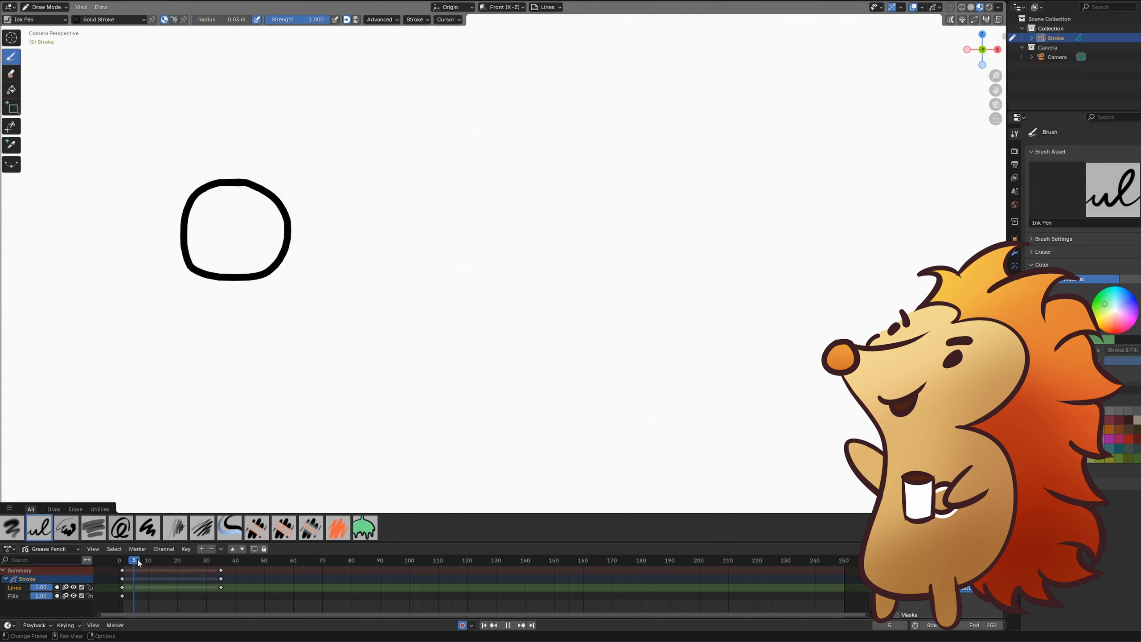
{"action": "left_click", "coordinate": [507, 626]}
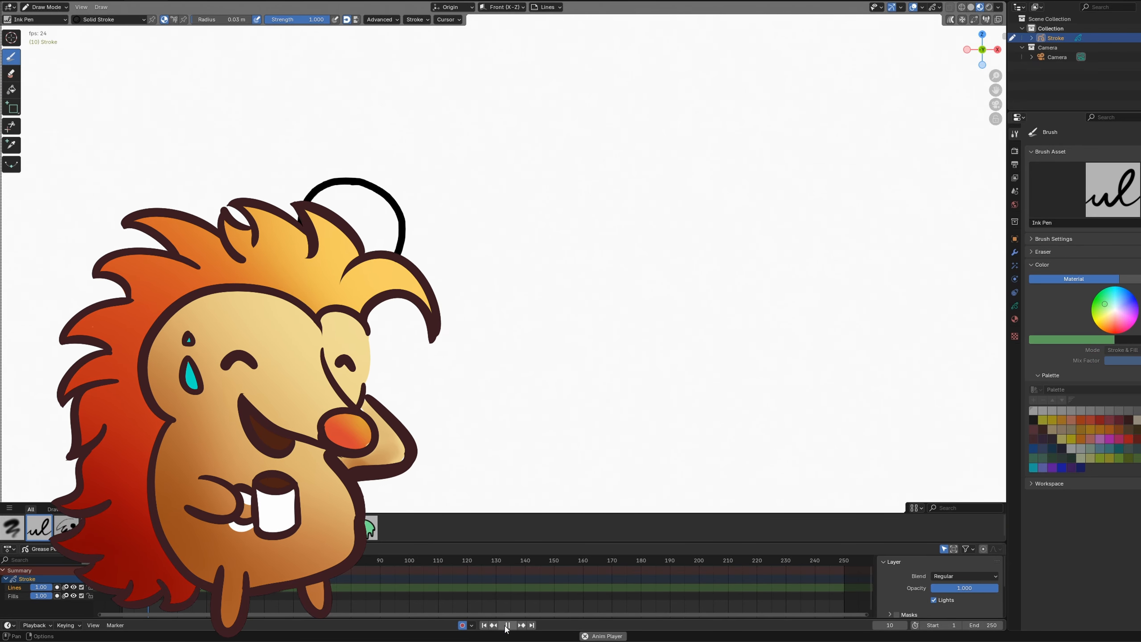
{"action": "left_click", "coordinate": [512, 625]}
{"action": "left_click", "coordinate": [511, 625]}
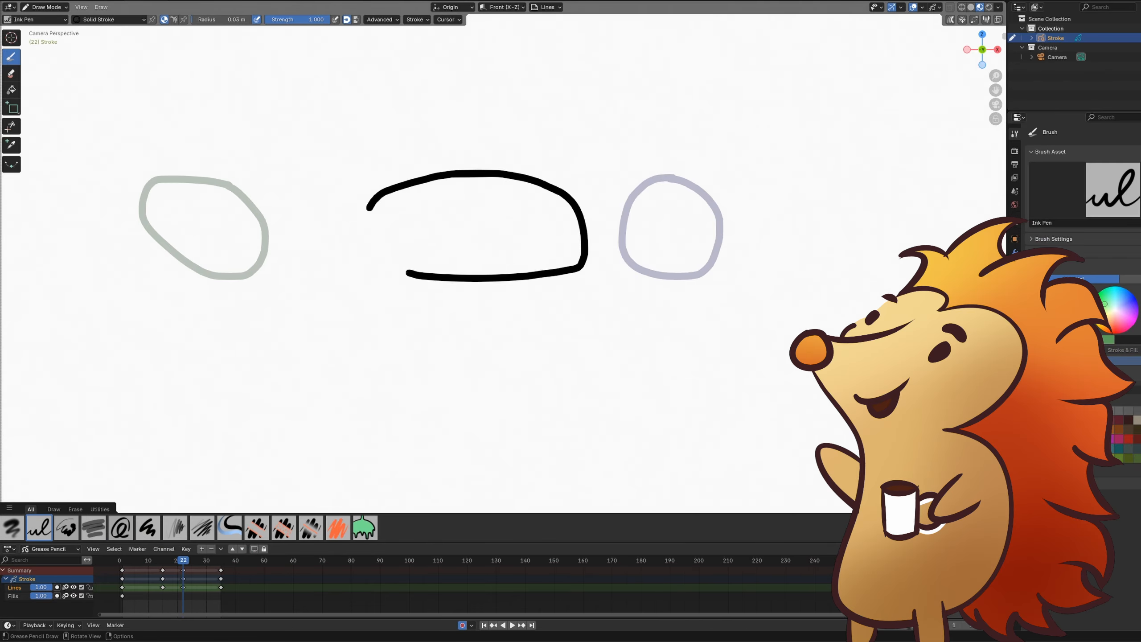
Draw the frame 22 in-between as a flattened oval between the two ghosted circles, and go to frame 30
{"action": "mouse_move", "coordinate": [352, 239]}
{"action": "left_mouse_down"}
{"action": "mouse_move", "coordinate": [548, 216]}
{"action": "mouse_move", "coordinate": [451, 201]}
{"action": "left_mouse_up"}
{"action": "left_click_drag", "start_coordinate": [199, 560], "coordinate": [206, 560]}
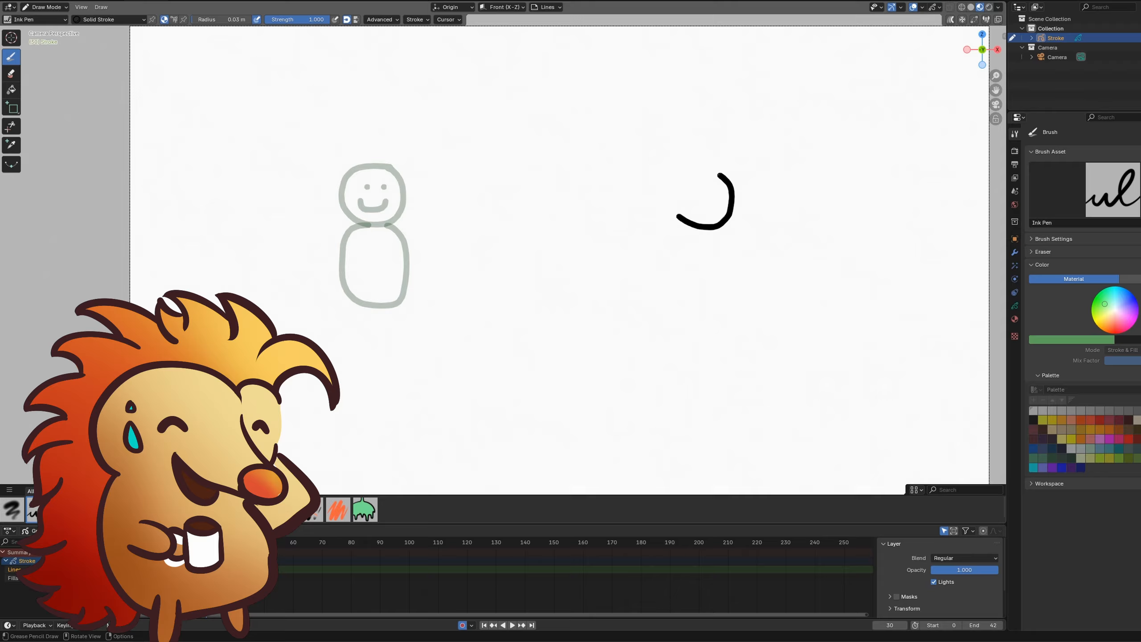
Draw a figure with a round smiling head and an oval body at frame 30, and play the animation
{"action": "left_click_drag", "start_coordinate": [677, 216], "coordinate": [718, 173]}
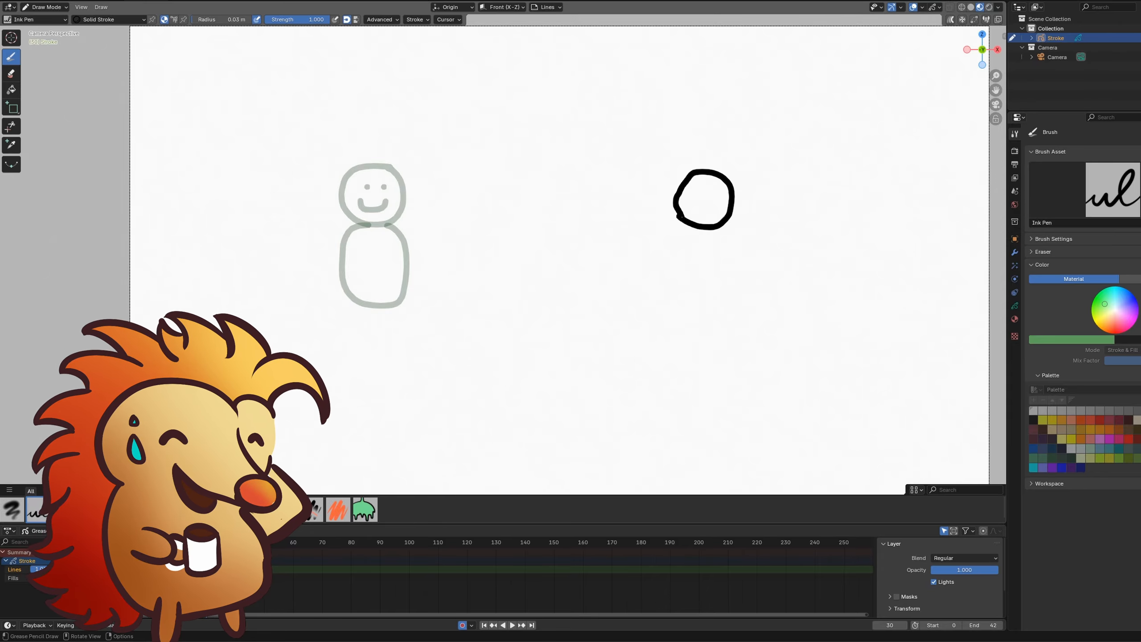
{"action": "mouse_move", "coordinate": [698, 229]}
{"action": "left_mouse_down"}
{"action": "mouse_move", "coordinate": [693, 314]}
{"action": "mouse_move", "coordinate": [719, 229]}
{"action": "mouse_move", "coordinate": [701, 216]}
{"action": "mouse_move", "coordinate": [712, 203]}
{"action": "left_mouse_up"}
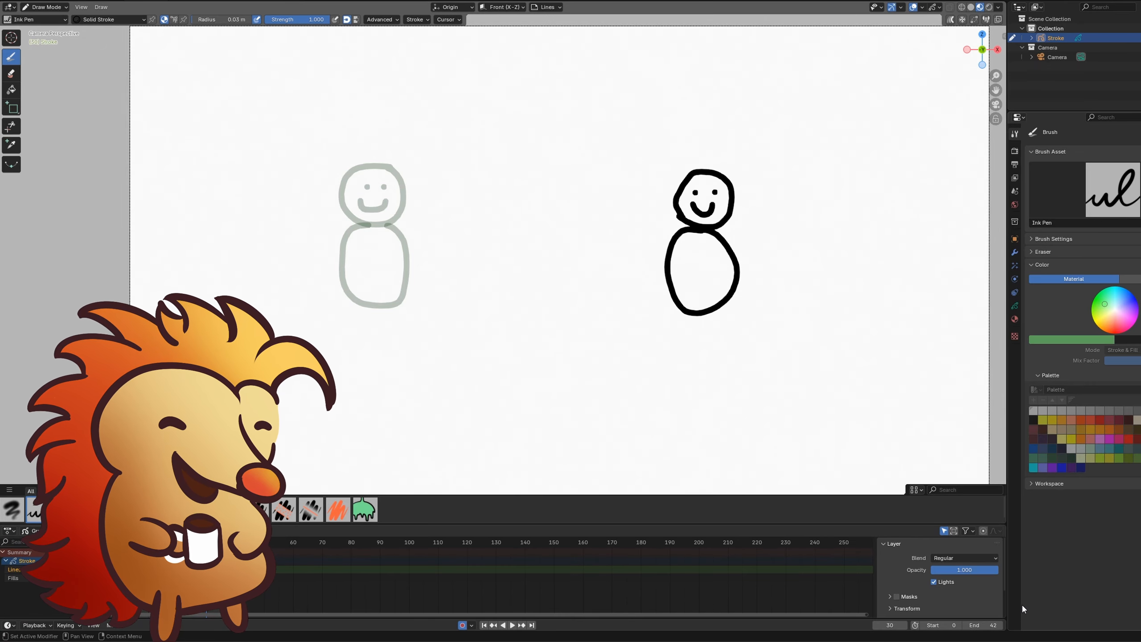
{"action": "key", "text": "space"}
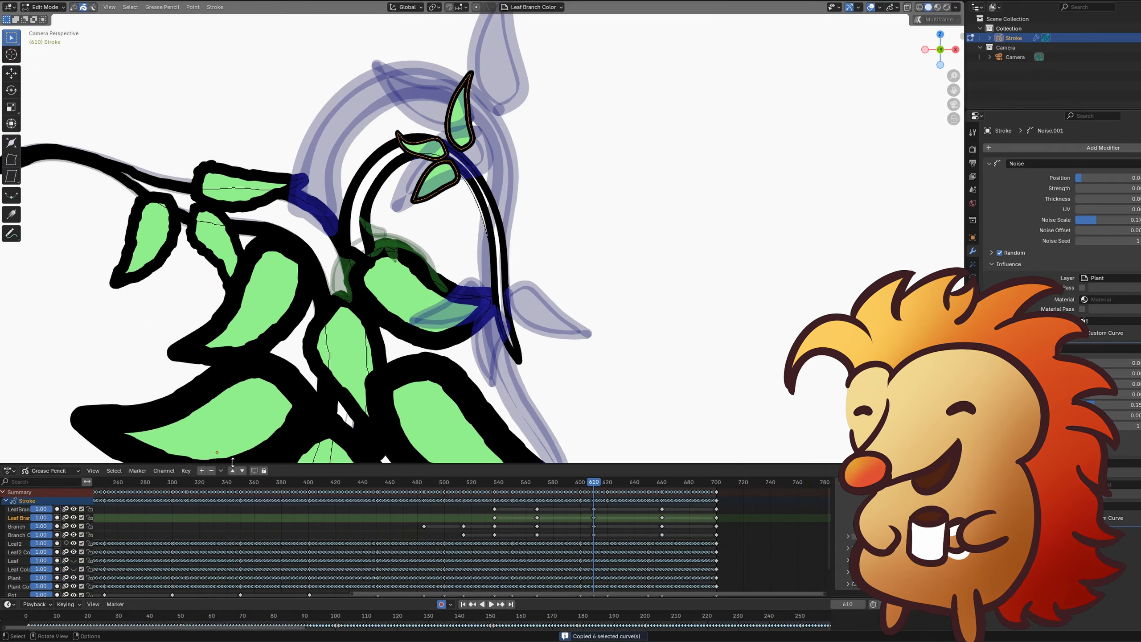
Paste the copied leaf outlines into the LeafBranch layer at frame 610 and enlarge them beside the plant
{"action": "left_click", "coordinate": [6, 500]}
{"action": "left_click", "coordinate": [6, 500]}
{"action": "left_click", "coordinate": [15, 509]}
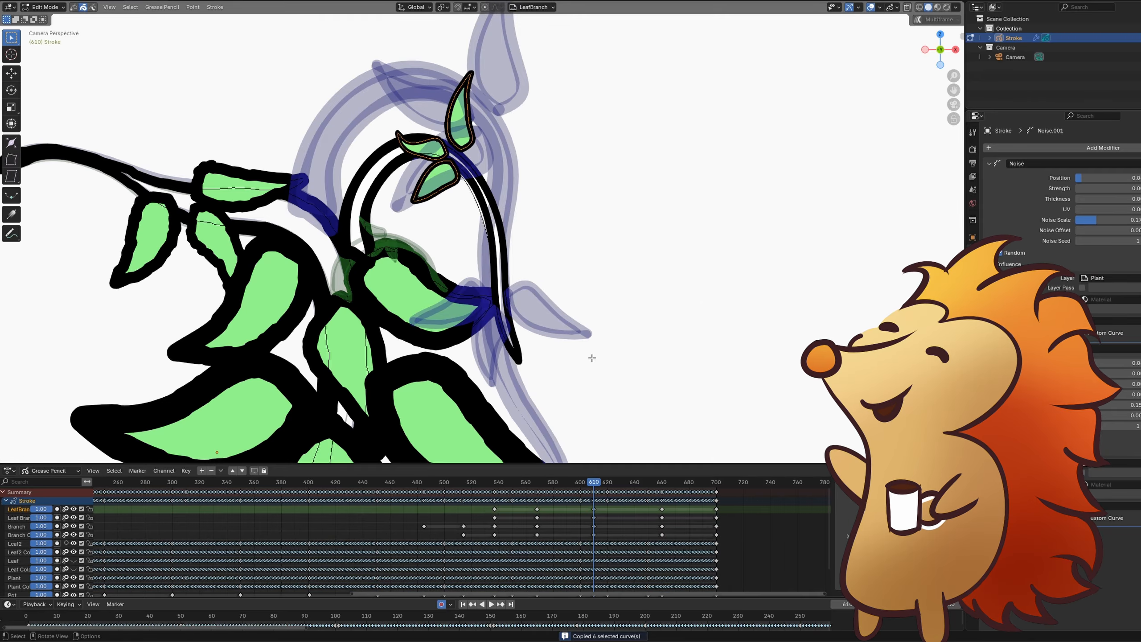
{"action": "key", "text": "s"}
{"action": "left_click", "coordinate": [494, 226]}
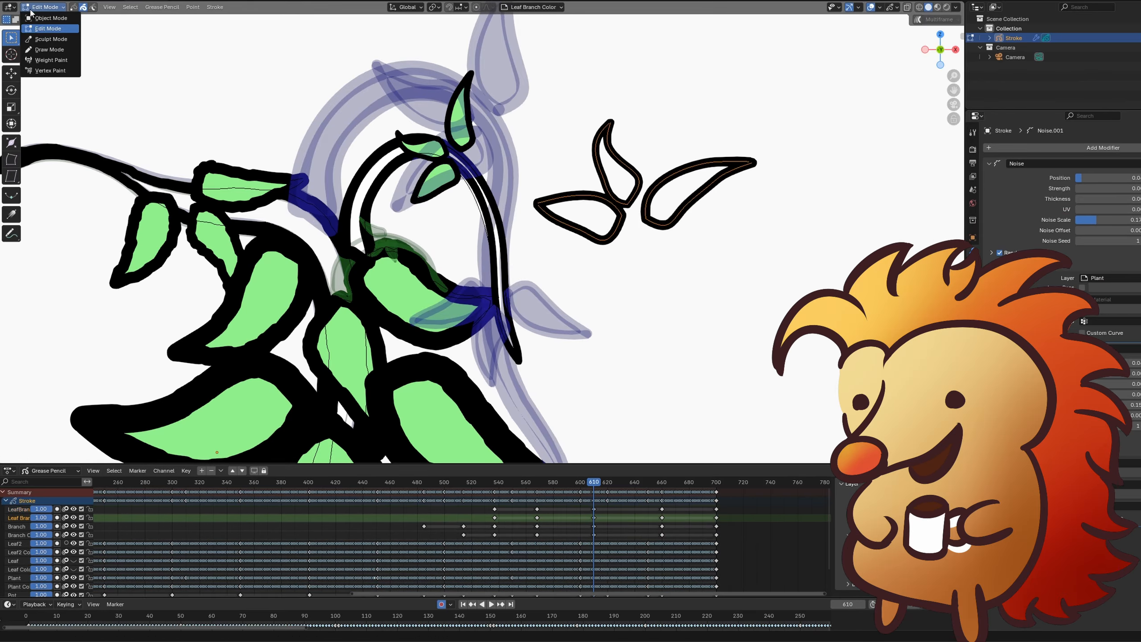
Fill the three enlarged leaves with green on the Leaf Branch Color layer and return to Edit Mode
{"action": "left_click", "coordinate": [48, 49]}
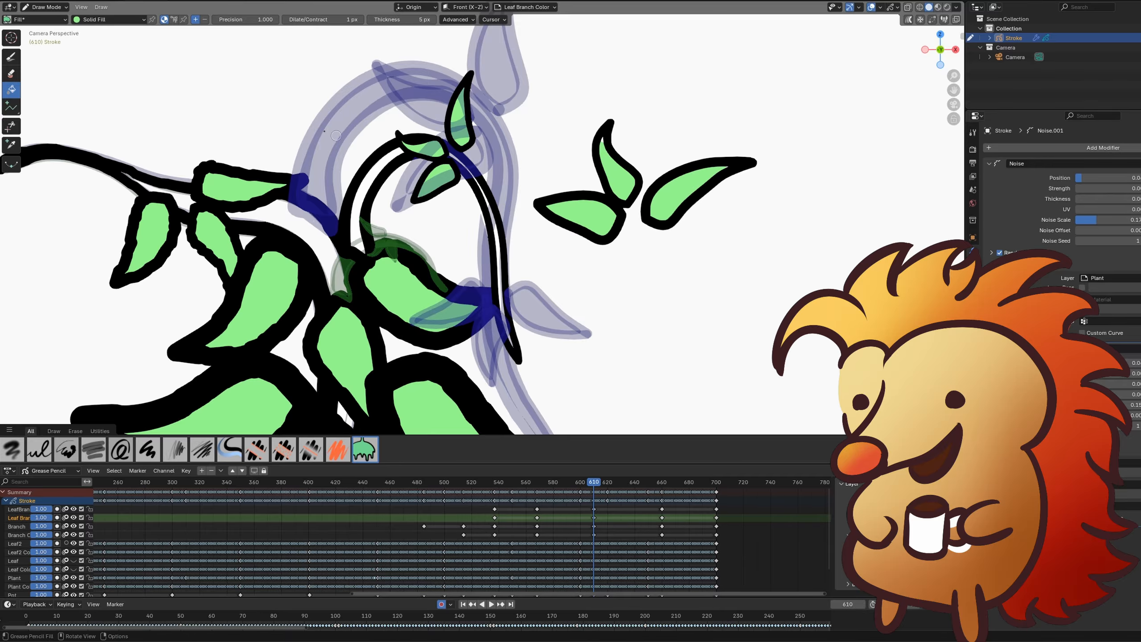
{"action": "left_click", "coordinate": [44, 7]}
{"action": "left_click", "coordinate": [44, 30]}
Scale down the filled leaf cluster and place it on the hanging branch at frame 610
{"action": "key", "text": "s"}
{"action": "left_click", "coordinate": [595, 247]}
{"action": "key", "text": "g"}
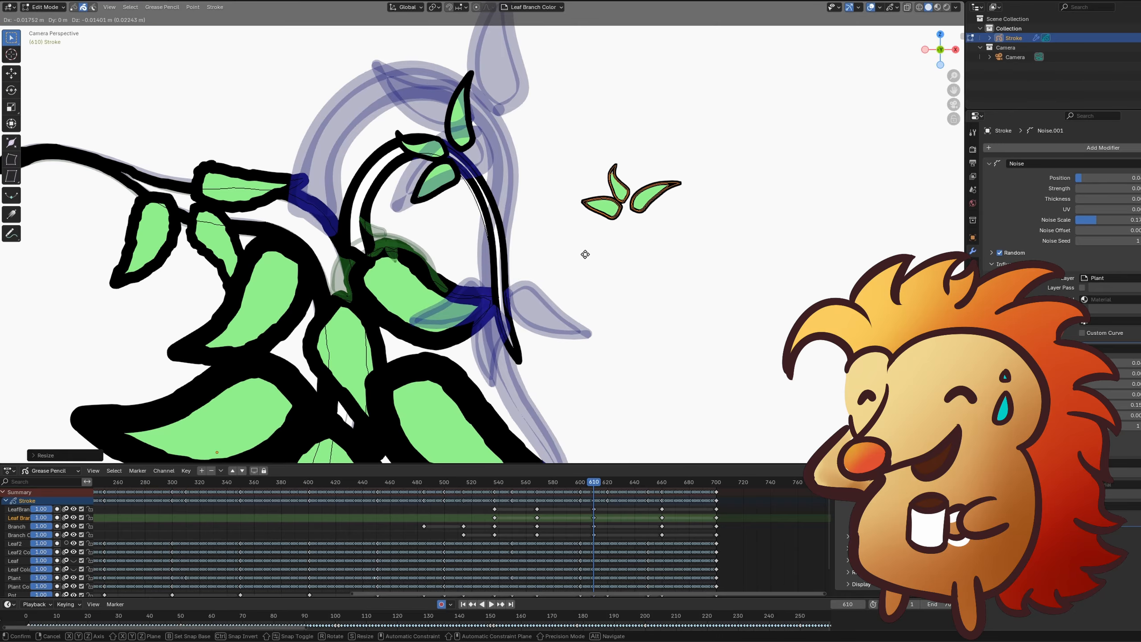
{"action": "left_click", "coordinate": [453, 329]}
{"action": "key", "text": "s"}
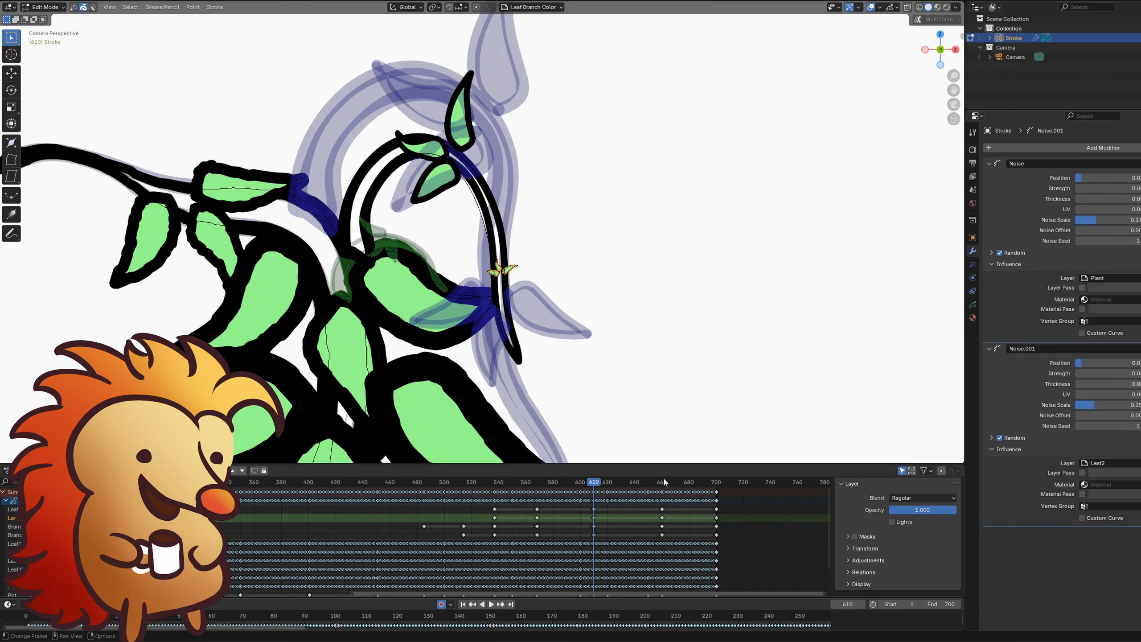
{"action": "left_click_drag", "start_coordinate": [665, 481], "coordinate": [593, 483]}
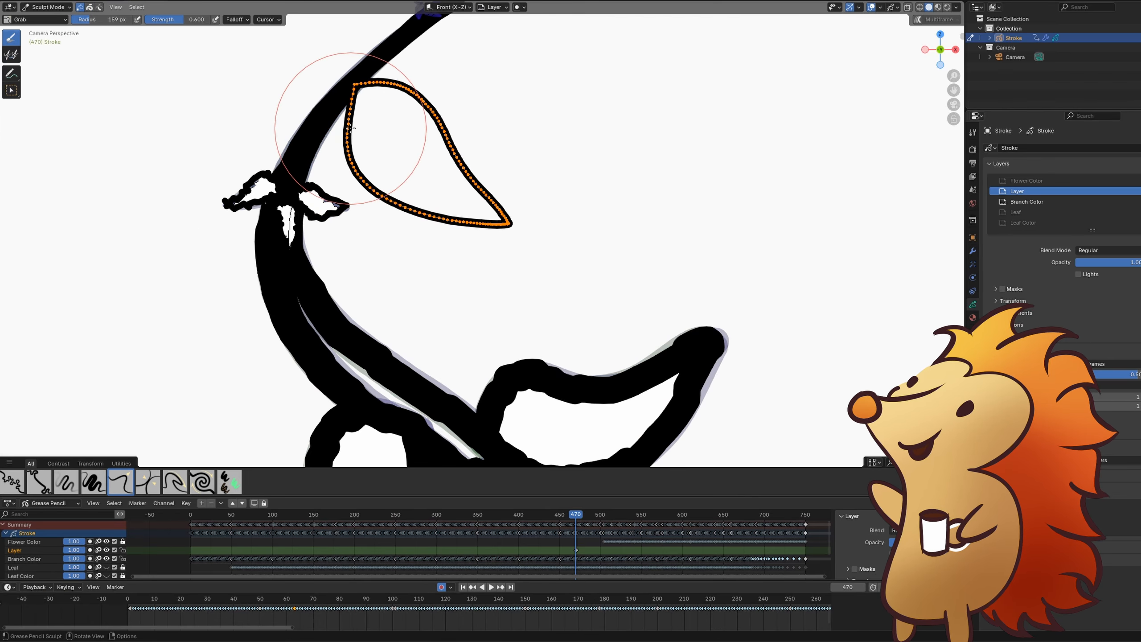
Reshape the tip of the new leaf outline at frame 470 with the Grab sculpt brush
{"action": "scroll", "coordinate": [395, 132], "scroll_direction": "down", "scroll_amount": 3}
{"action": "scroll", "coordinate": [509, 201], "scroll_direction": "up", "scroll_amount": 3}
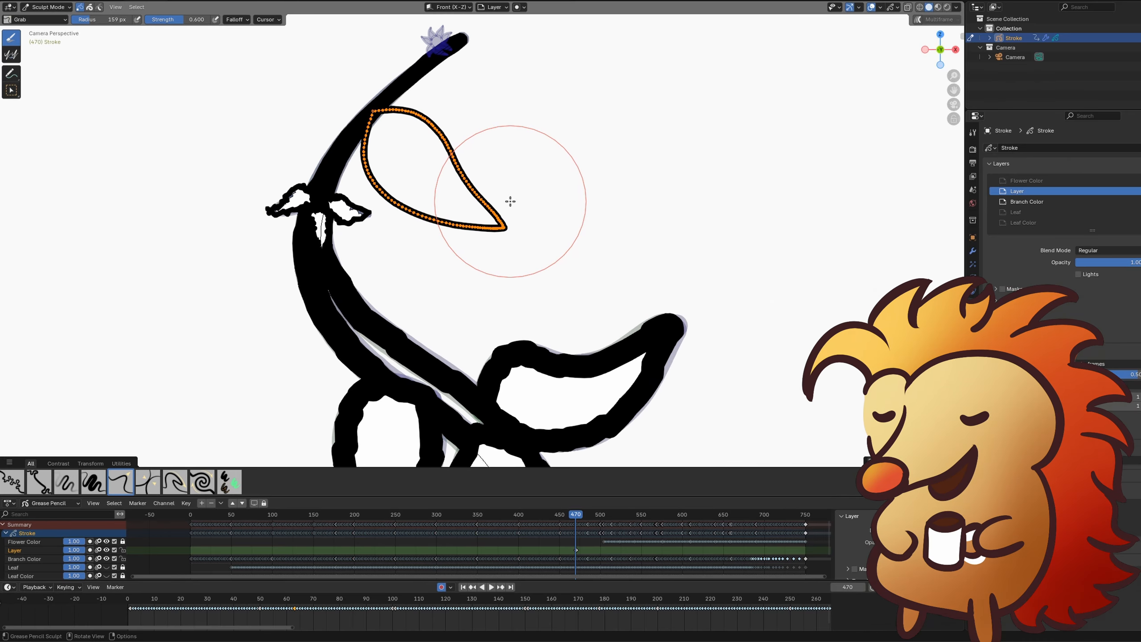
{"action": "left_click_drag", "start_coordinate": [508, 221], "coordinate": [493, 211]}
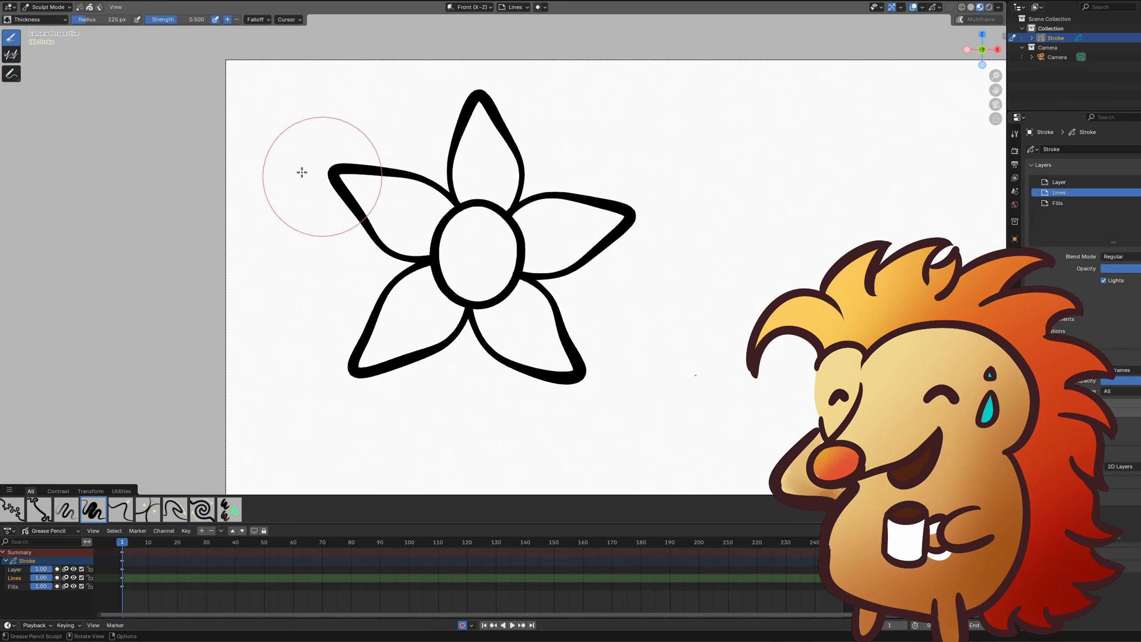
Draw an oval flower center and a curved petal attached to its side on the Lines layer, and switch to Edit Mode
{"action": "scroll", "coordinate": [716, 387], "scroll_direction": "down", "scroll_amount": 2}
{"action": "scroll", "coordinate": [785, 414], "scroll_direction": "up", "scroll_amount": 3}
{"action": "mouse_move", "coordinate": [398, 198]}
{"action": "left_mouse_down"}
{"action": "mouse_move", "coordinate": [454, 233]}
{"action": "mouse_move", "coordinate": [484, 301]}
{"action": "left_mouse_up"}
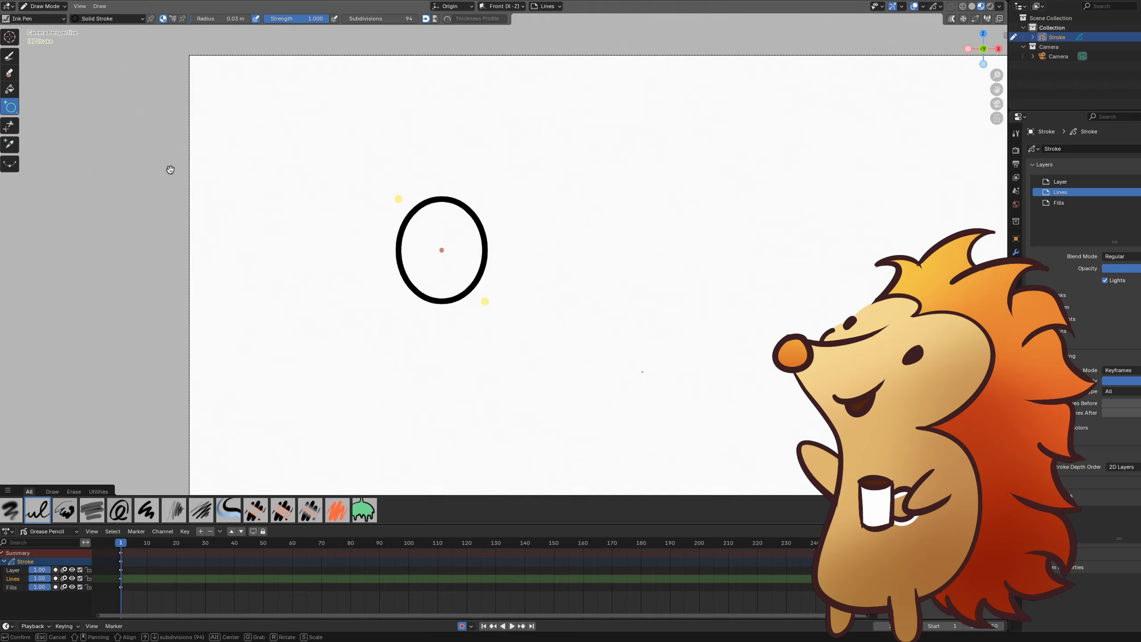
{"action": "mouse_move", "coordinate": [471, 211]}
{"action": "left_mouse_down"}
{"action": "mouse_move", "coordinate": [482, 270]}
{"action": "mouse_move", "coordinate": [571, 263]}
{"action": "left_mouse_up"}
{"action": "left_click_drag", "start_coordinate": [521, 180], "coordinate": [534, 162]}
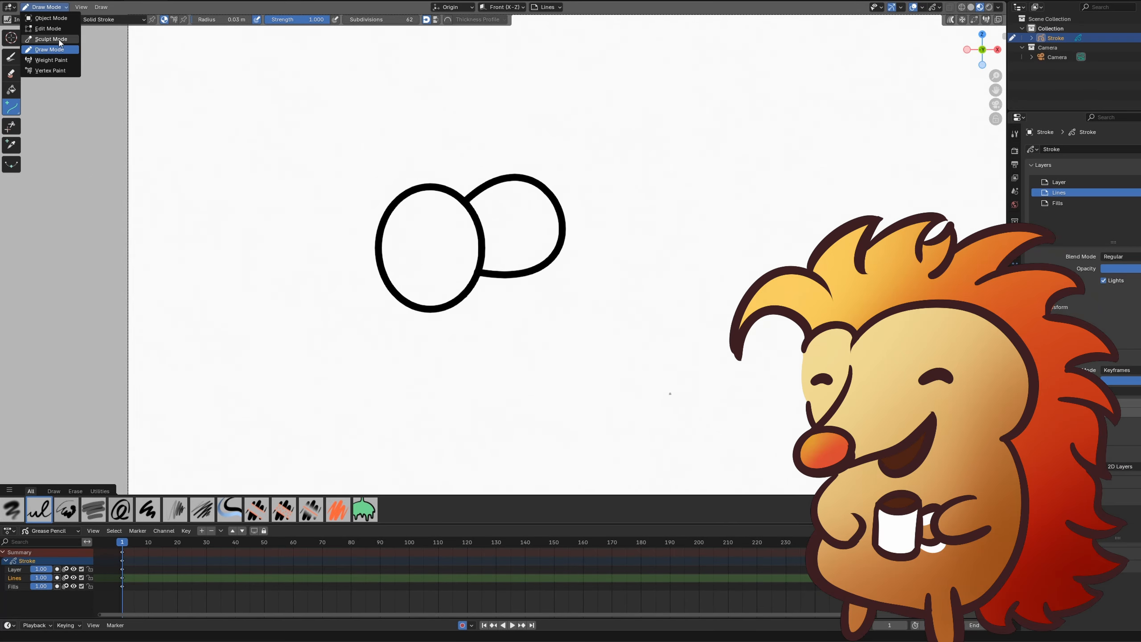
{"action": "left_click", "coordinate": [45, 27]}
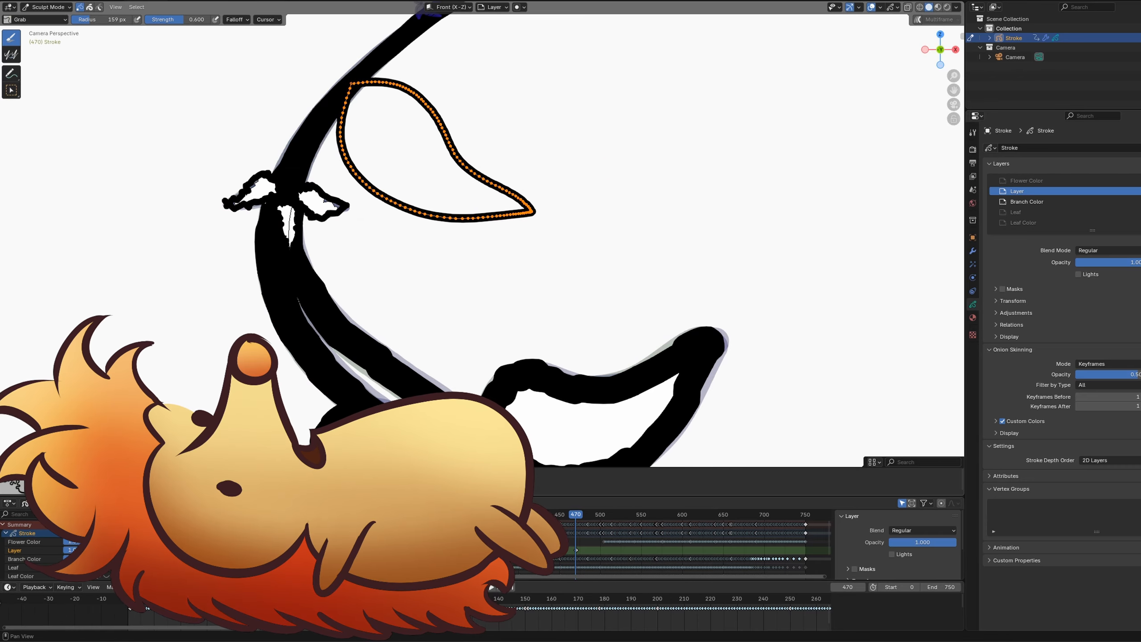
Thicken the new leaf's outline at frame 470 with the Thickness sculpt brush
{"action": "key", "text": "t"}
{"action": "left_click_drag", "start_coordinate": [377, 173], "coordinate": [306, 121]}
{"action": "scroll", "coordinate": [368, 103], "scroll_direction": "up", "scroll_amount": 2}
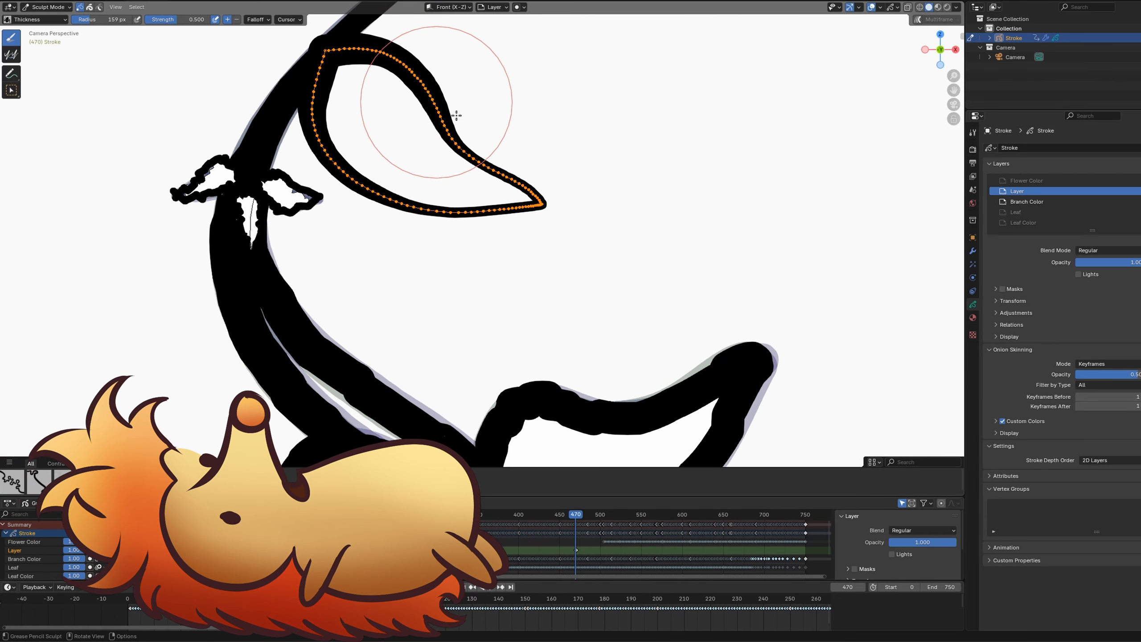
{"action": "left_click_drag", "start_coordinate": [544, 204], "coordinate": [584, 241]}
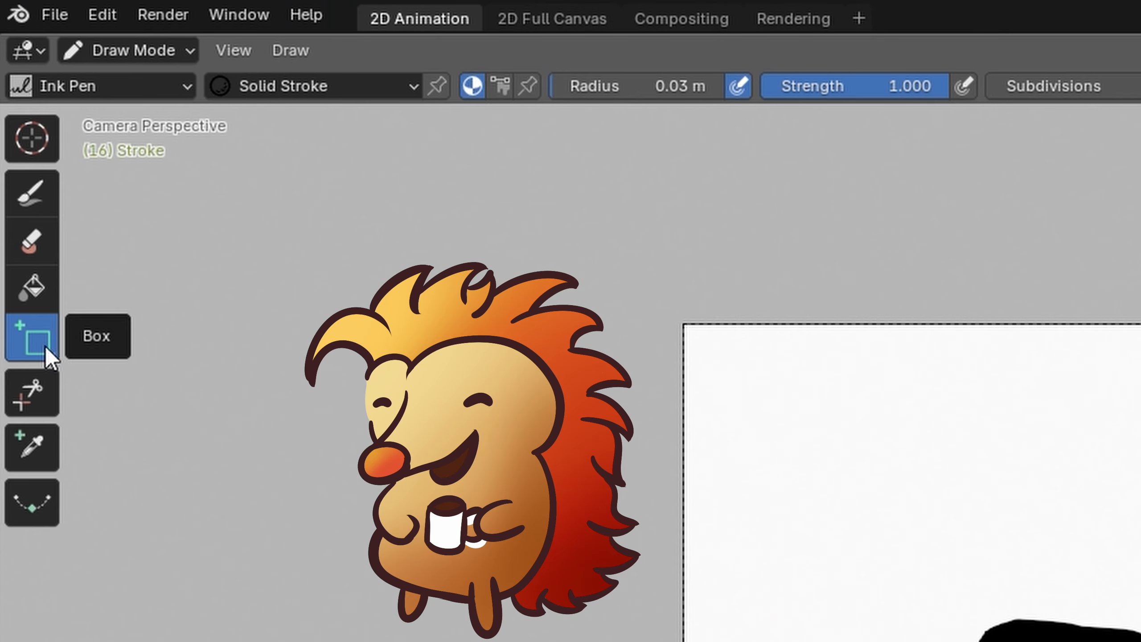
Examine the Box tool's context options for Quick Favorites and shortcut assignment
{"action": "right_click", "coordinate": [45, 353]}
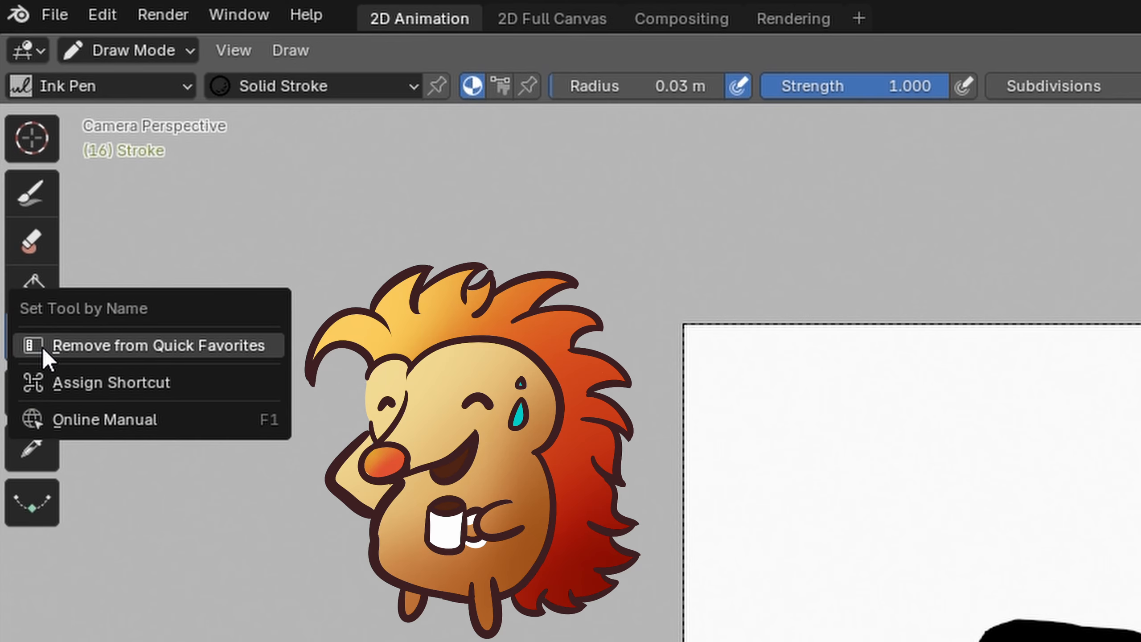
{"action": "key", "text": "Escape"}
{"action": "left_click", "coordinate": [60, 351]}
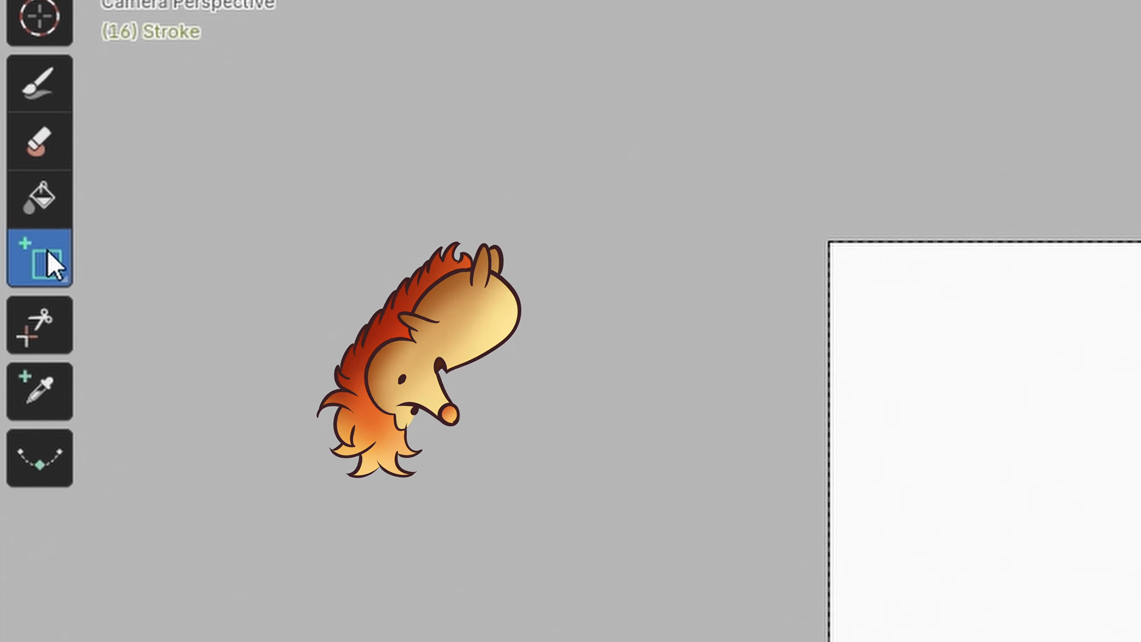
{"action": "right_click", "coordinate": [40, 266]}
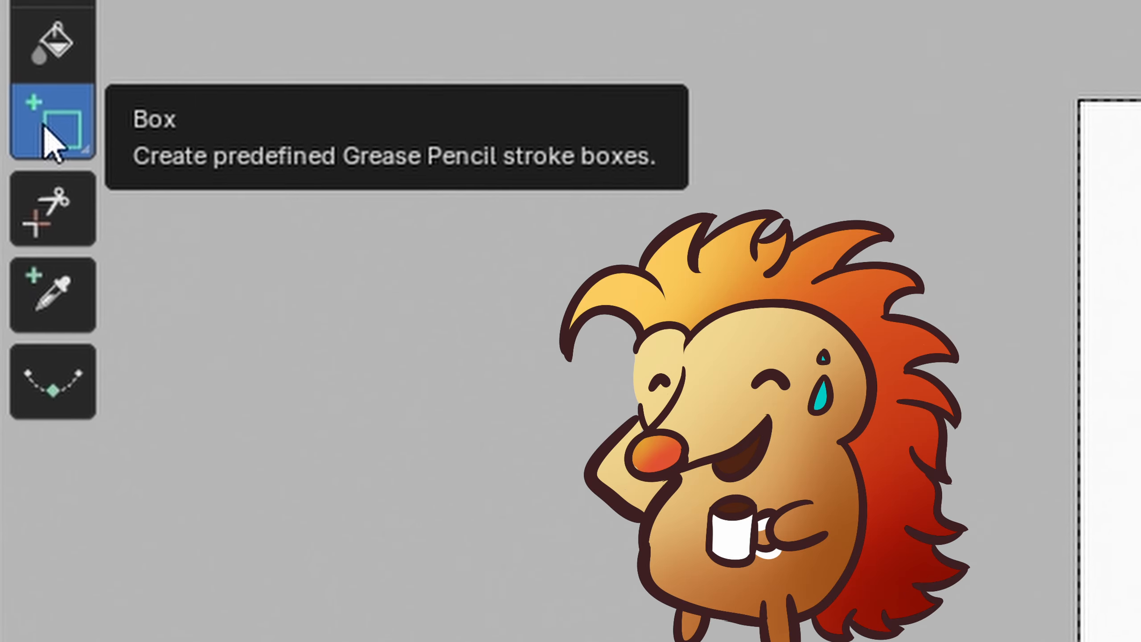
{"action": "left_click", "coordinate": [45, 138]}
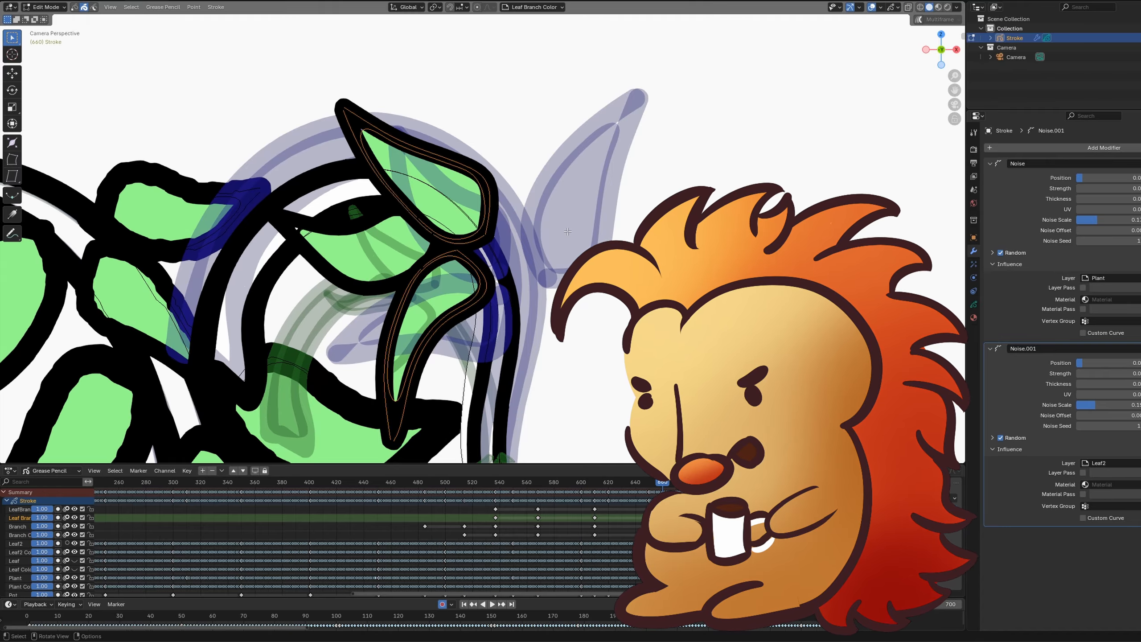
Rotate the uppermost leaf at frame 700 and move it against the bend of the hanging branch
{"action": "scroll", "coordinate": [628, 277], "scroll_direction": "down", "scroll_amount": 8}
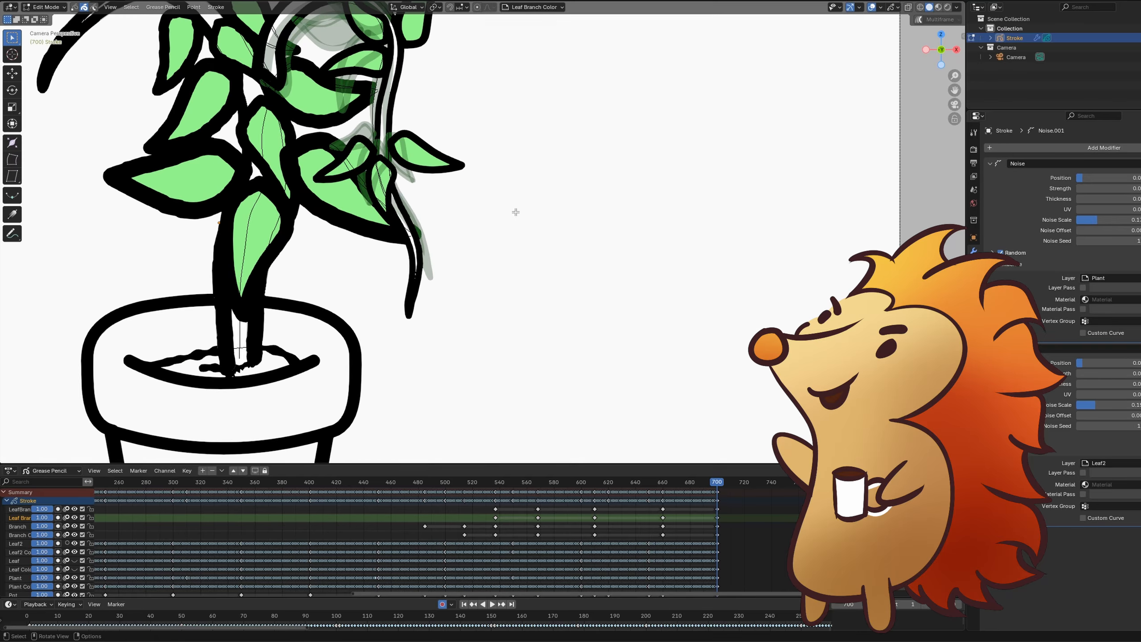
{"action": "middle_click_drag", "start_coordinate": [561, 155], "coordinate": [569, 241], "text": "shift"}
{"action": "key", "text": "r"}
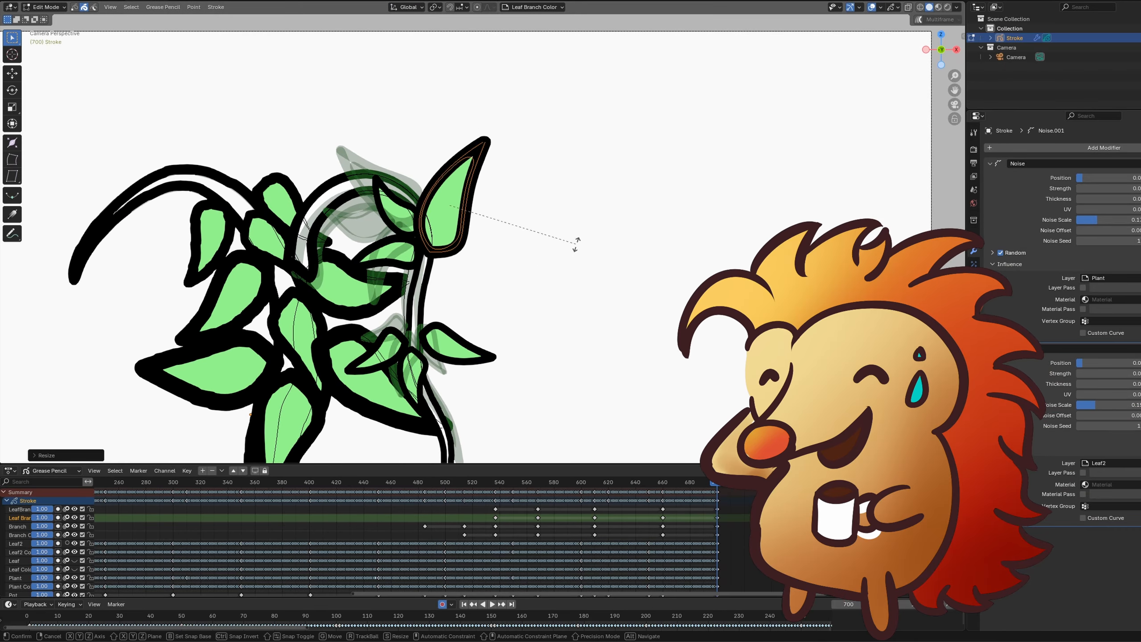
{"action": "left_click", "coordinate": [563, 270]}
{"action": "key", "text": "KP_0"}
{"action": "key", "text": "KP_1"}
{"action": "key", "text": "KP_0"}
{"action": "scroll", "coordinate": [834, 152], "scroll_direction": "up", "scroll_amount": 2}
{"action": "key", "text": "g"}
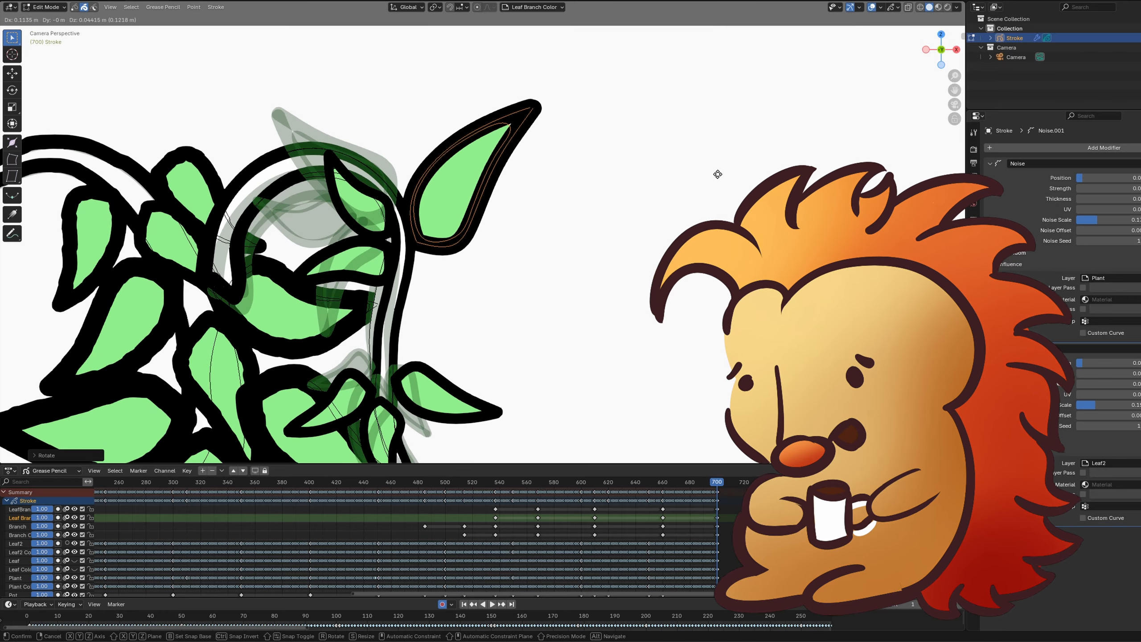
{"action": "left_click", "coordinate": [637, 192]}
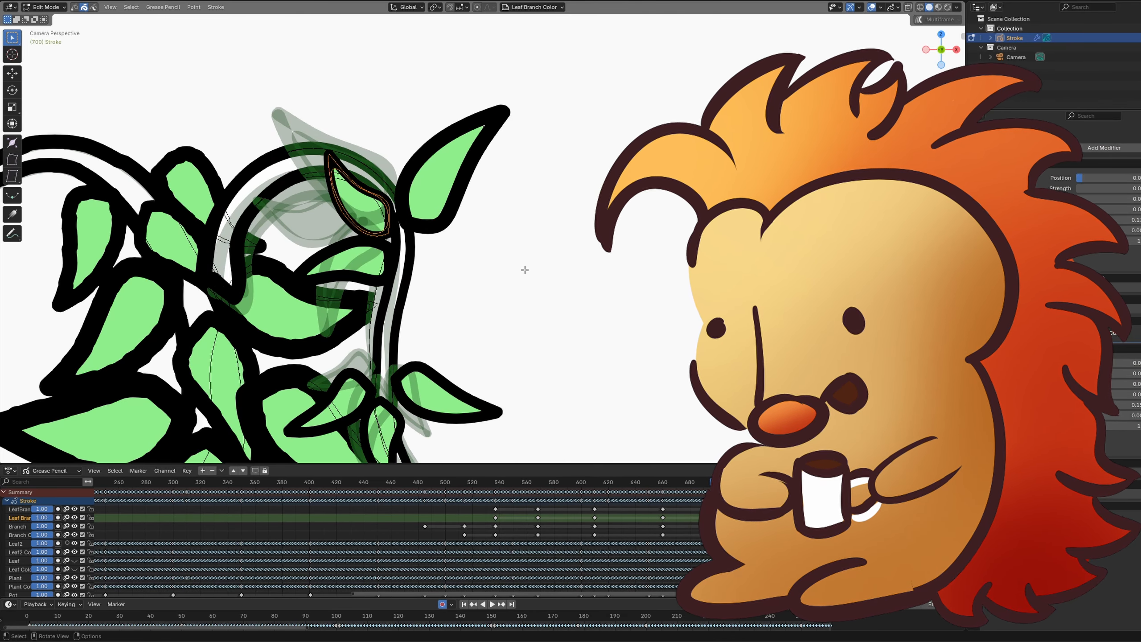
Adjust the placement of the uppermost leaf against the branch's bend at frame 700, and switch to Sculpt Mode
{"action": "key", "text": "ctrl+shift+z"}
{"action": "right_click", "coordinate": [401, 222]}
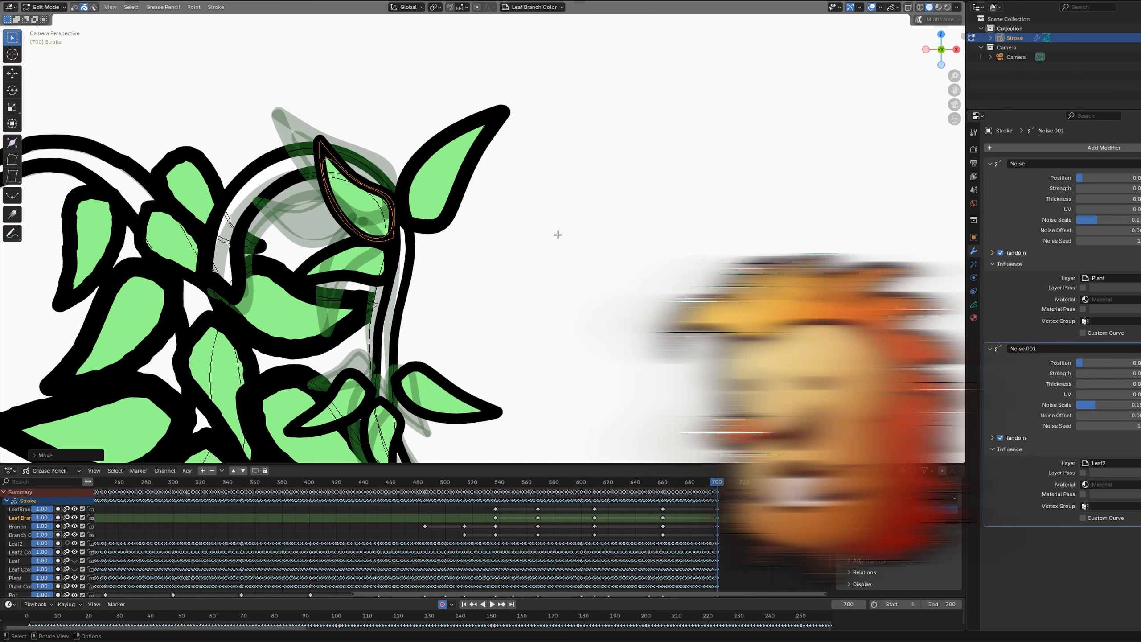
{"action": "scroll", "coordinate": [323, 237], "scroll_direction": "up", "scroll_amount": 5}
{"action": "left_click", "coordinate": [276, 148]}
{"action": "scroll", "coordinate": [276, 148], "scroll_direction": "down", "scroll_amount": 6}
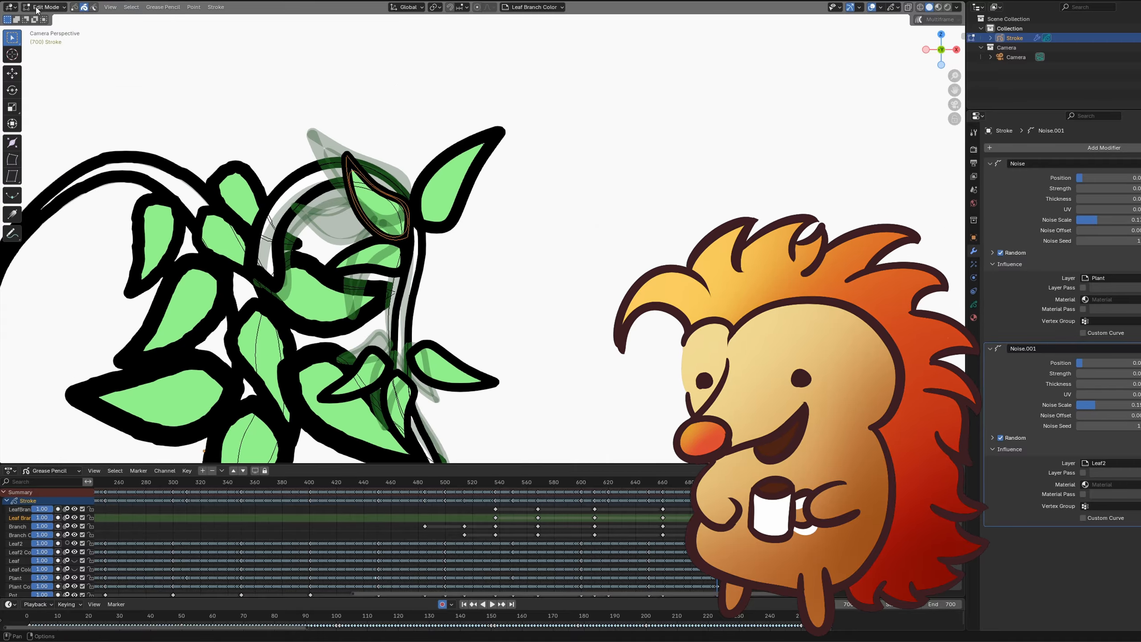
{"action": "key", "text": "ctrl+Tab"}
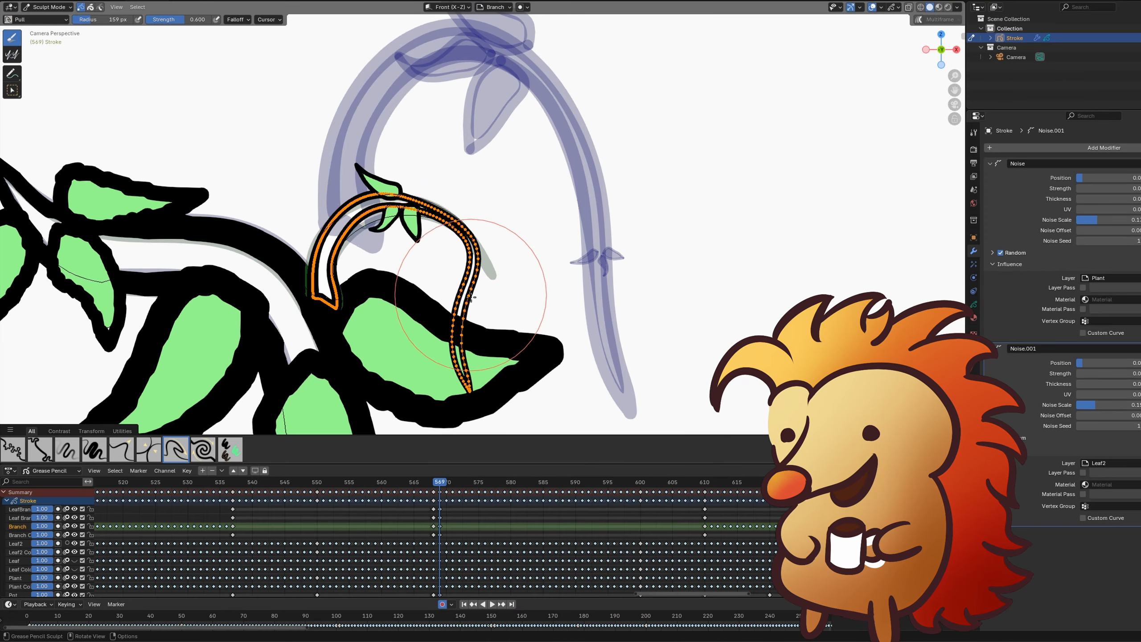
Pull the tip of the branch up and outward at frame 569 with the Pull brush, and switch to Edit Mode
{"action": "left_click_drag", "start_coordinate": [489, 371], "coordinate": [510, 336]}
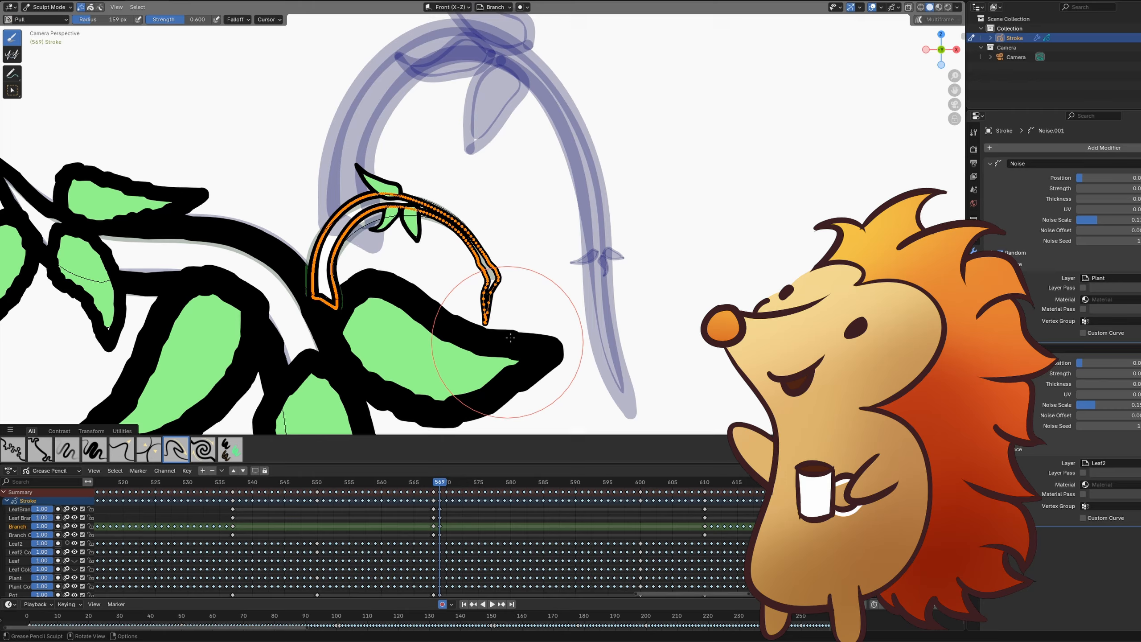
{"action": "right_click", "coordinate": [518, 266]}
{"action": "left_click", "coordinate": [47, 7]}
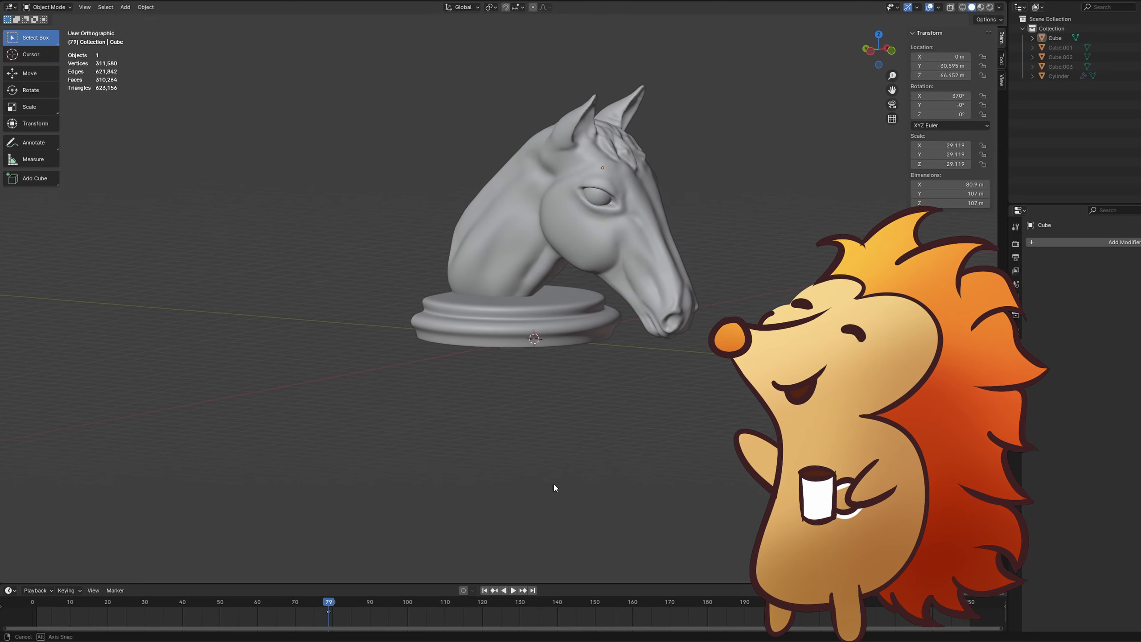
{"action": "middle_click_drag", "start_coordinate": [554, 484], "coordinate": [397, 480]}
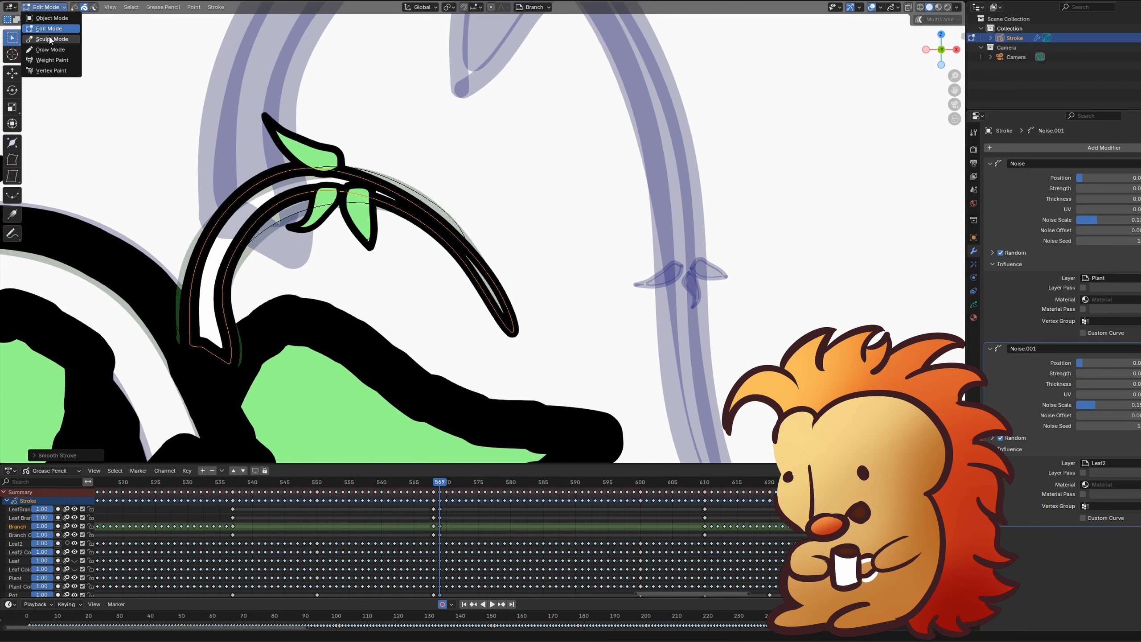
Return to Sculpt Mode and pull the base of the branch outward onto the main stem at frame 569
{"action": "left_click", "coordinate": [50, 40]}
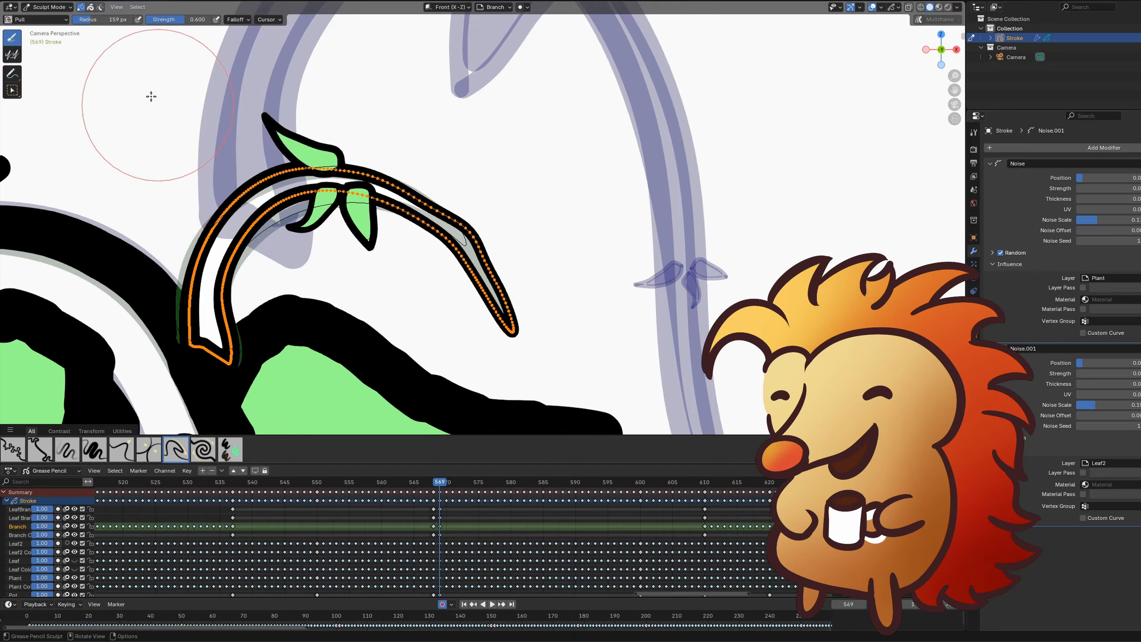
{"action": "left_click_drag", "start_coordinate": [255, 320], "coordinate": [178, 279]}
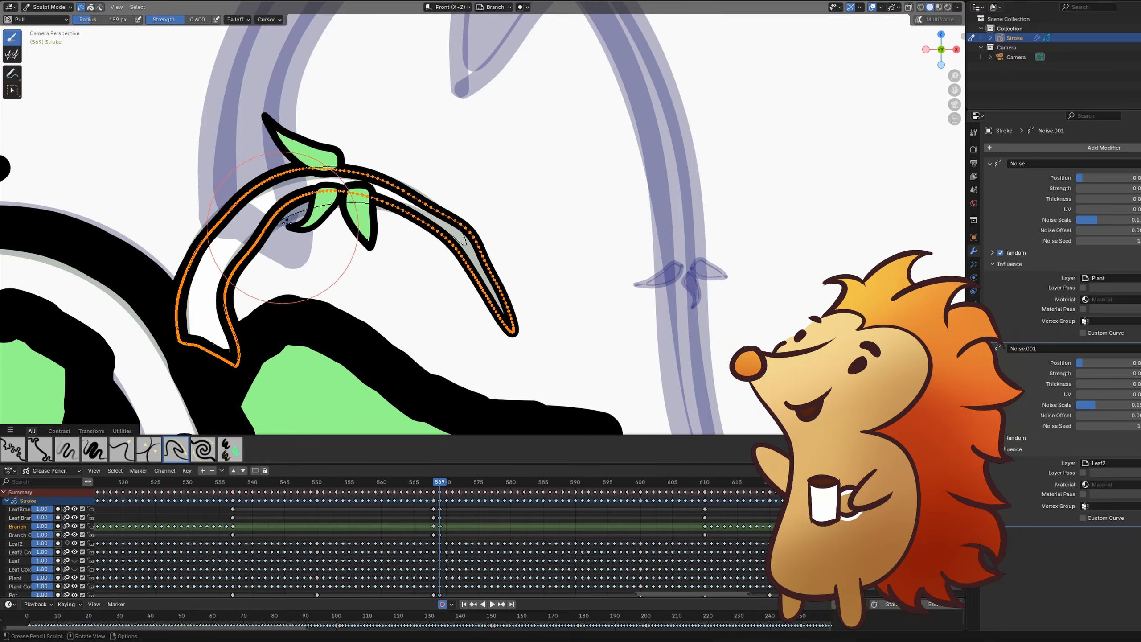
{"action": "right_click", "coordinate": [289, 255]}
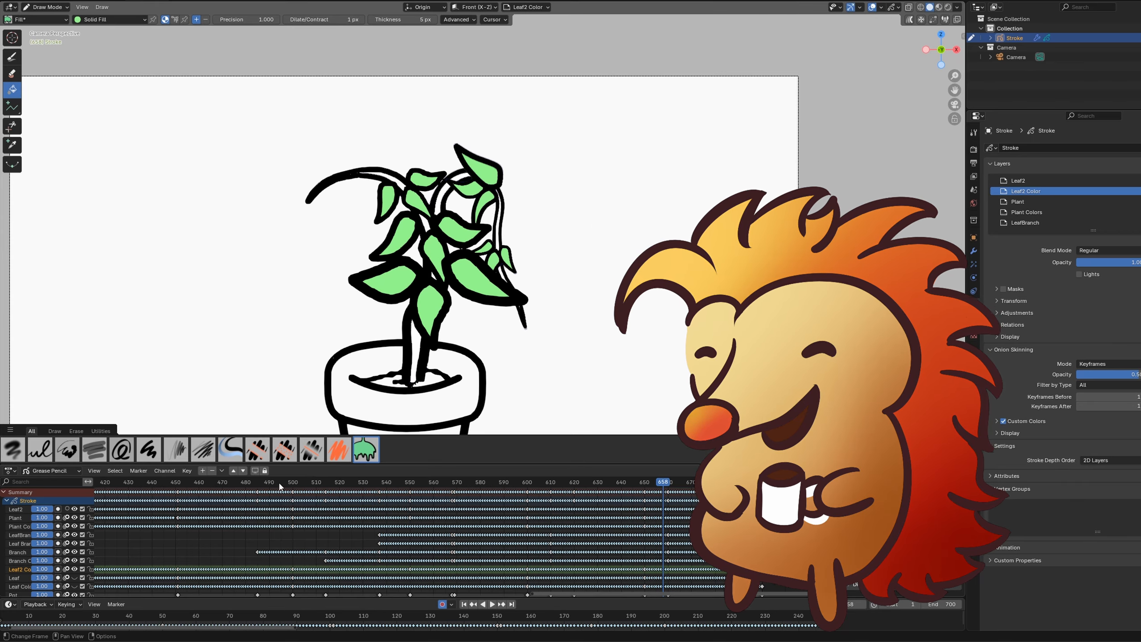
Play back the potted plant's growth animation
{"action": "key", "text": "space"}
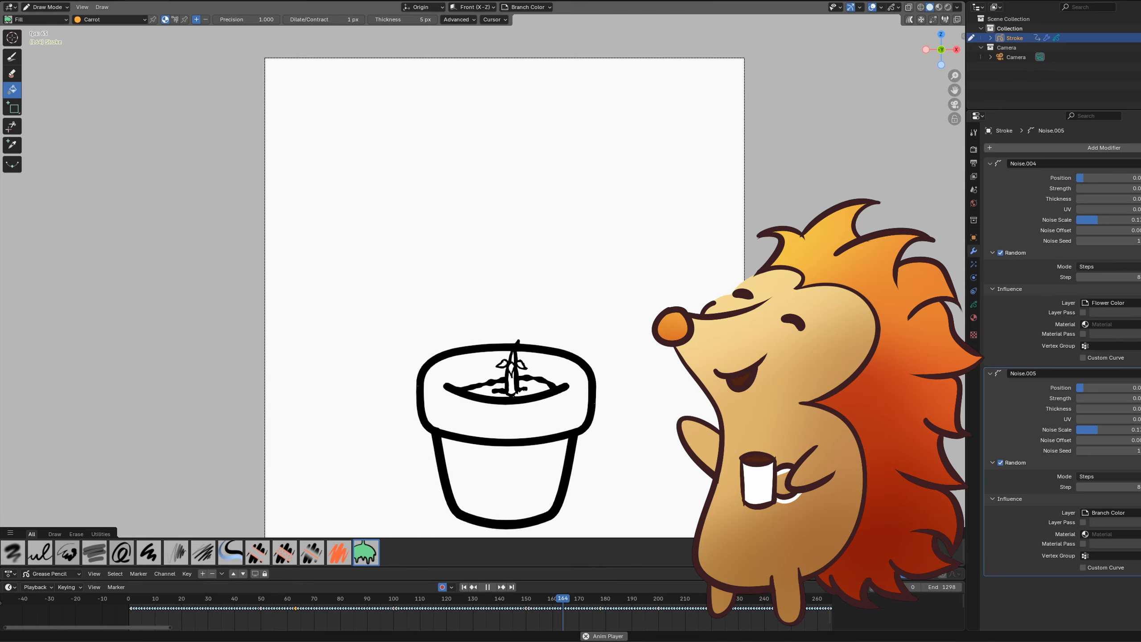